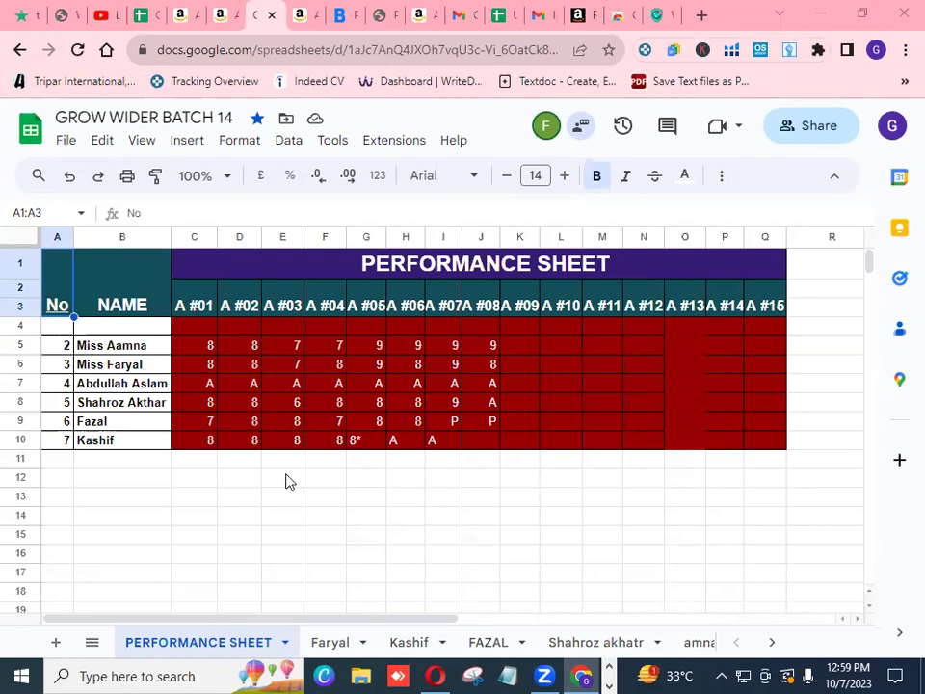
In the student sheet just before SAMPLE SHEET, open the Dis 1 "Form Filled" link for the Dry Idea product in row 61
click(773, 643)
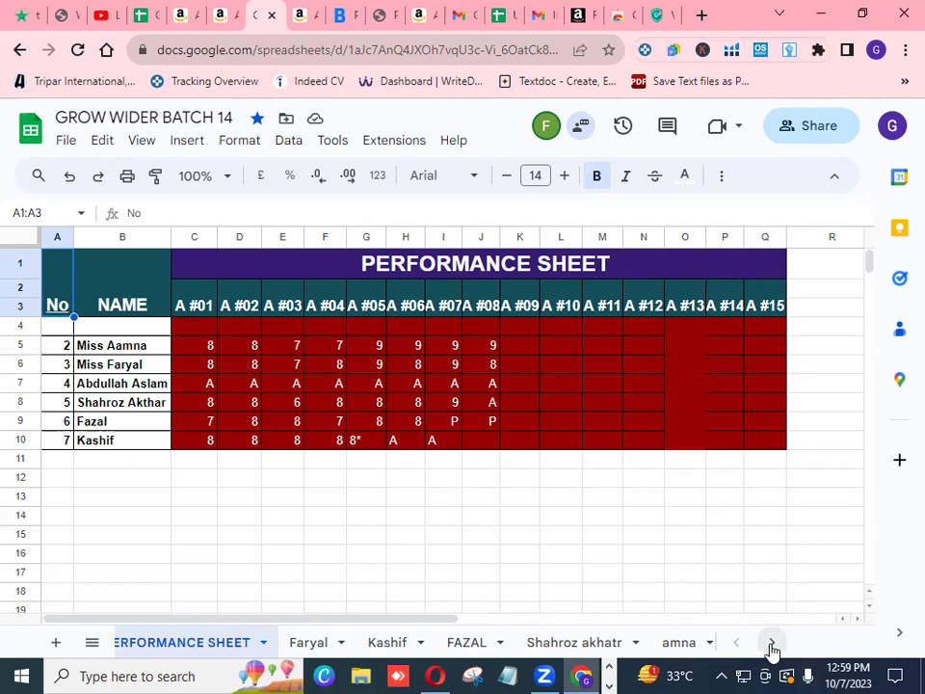
click(407, 643)
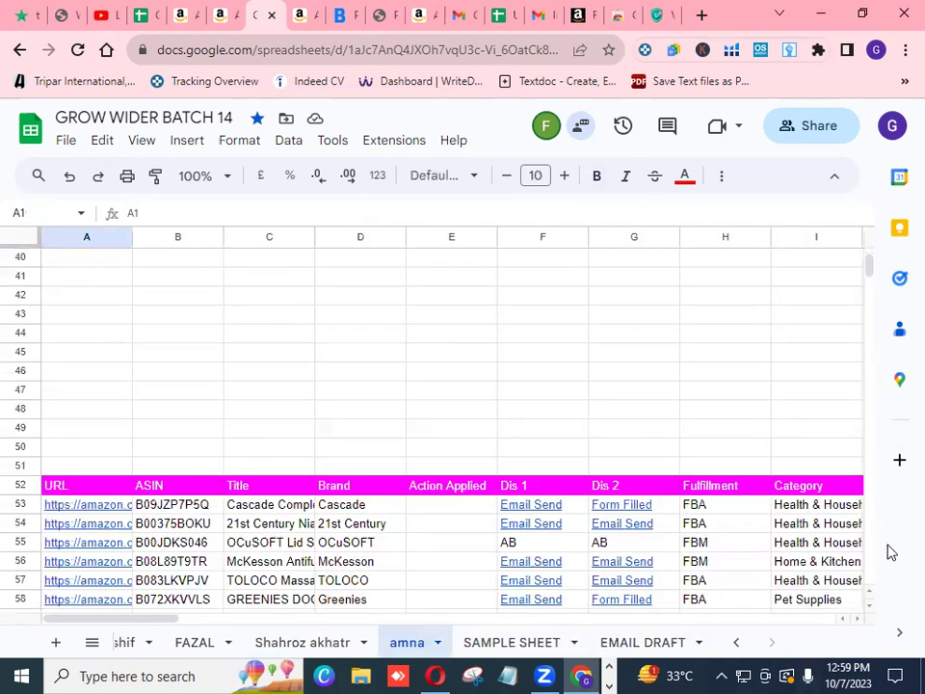
click(870, 606)
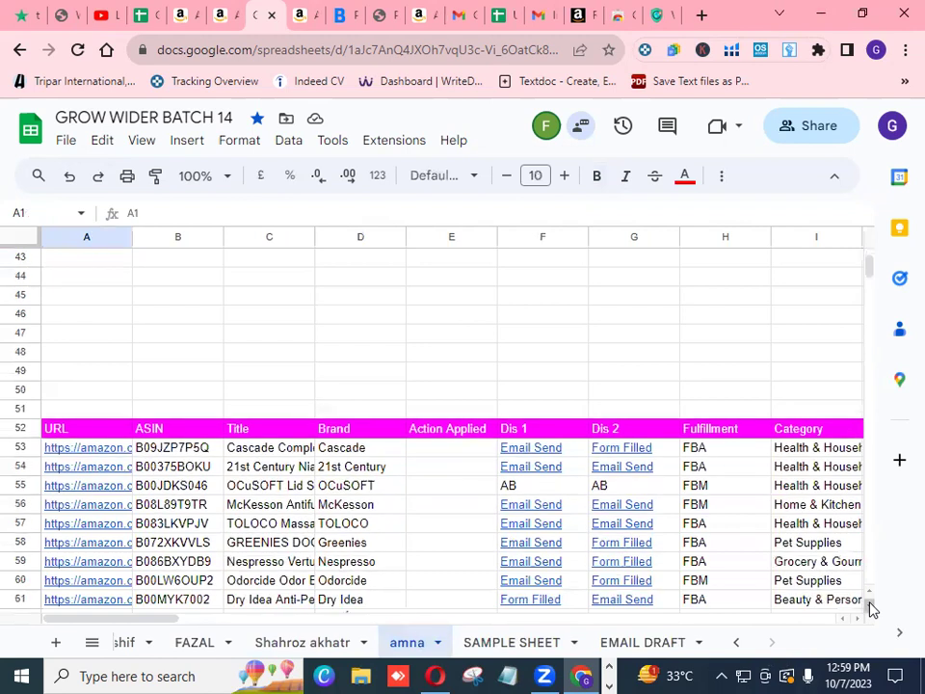
click(870, 605)
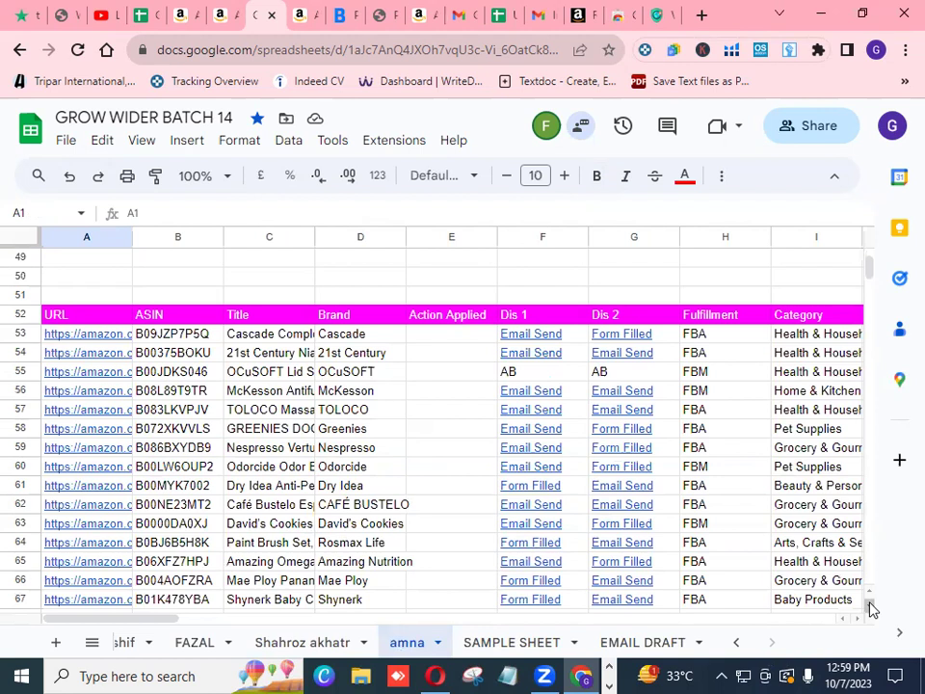
click(870, 608)
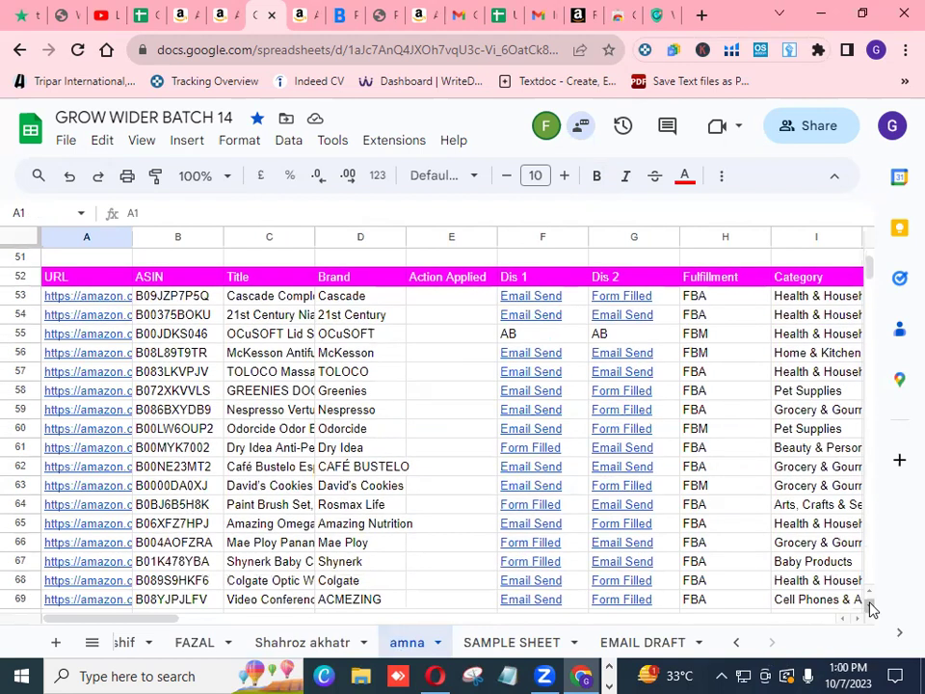
click(521, 453)
click(581, 479)
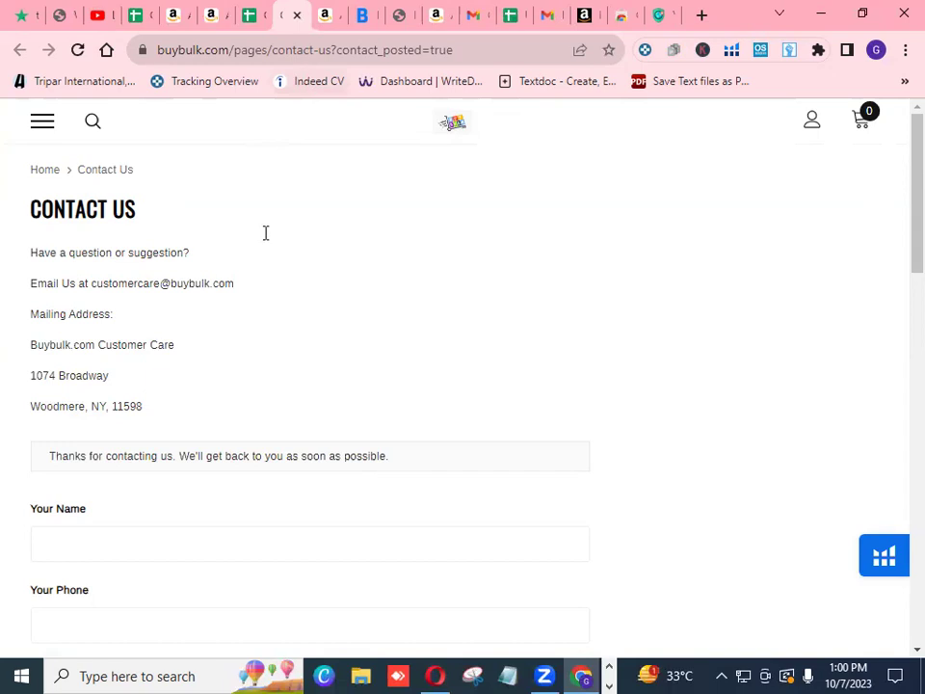
Return to the student's sheet and open the Dis 1 "Form Filled" link for the PUR product in row 74
key(ctrl+shift+Tab)
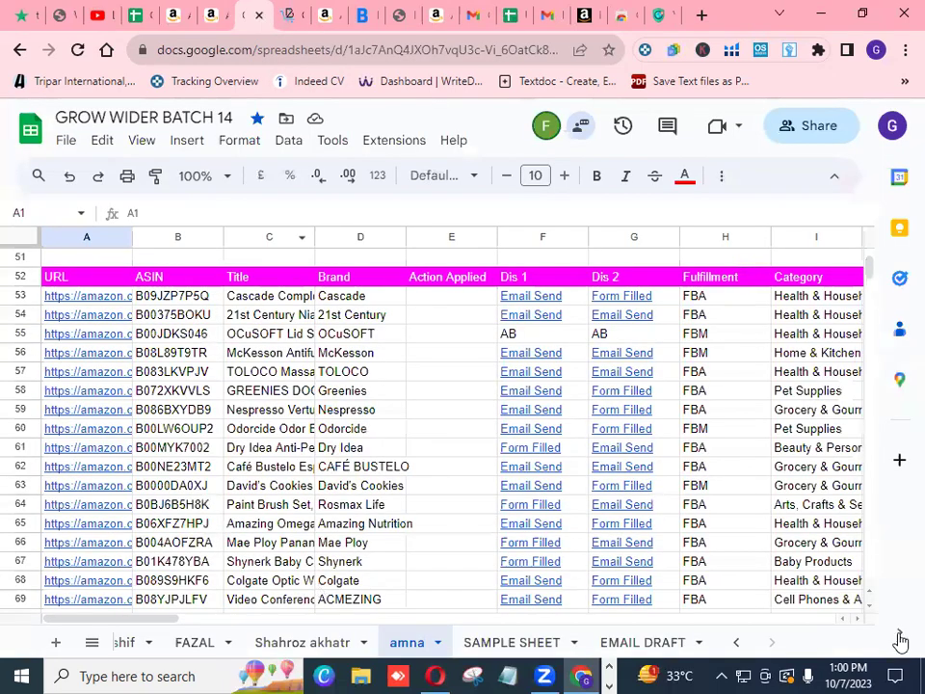
click(870, 605)
click(869, 605)
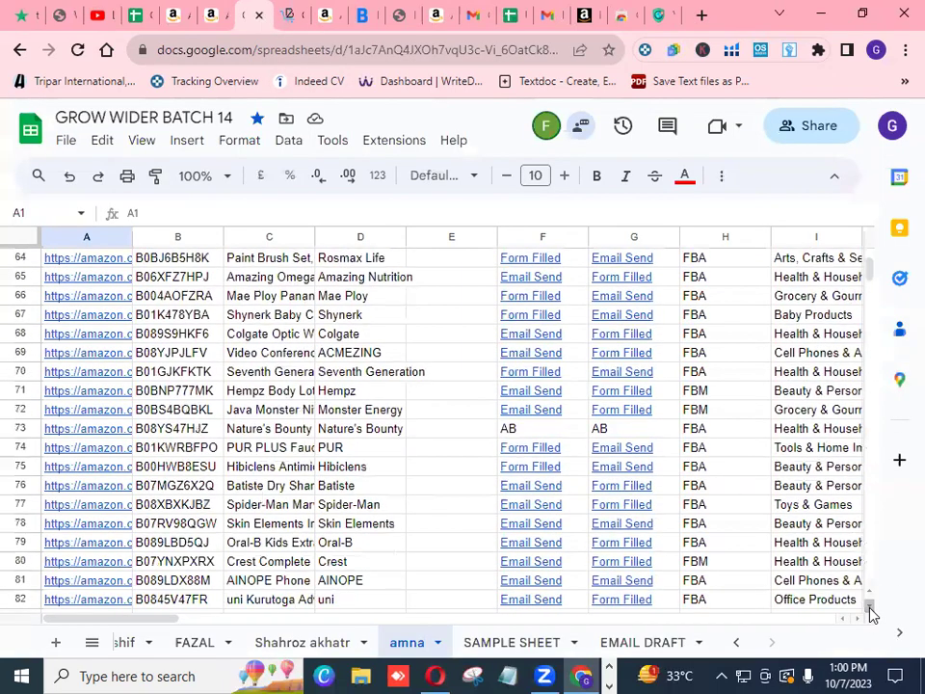
mouse_move(538, 417)
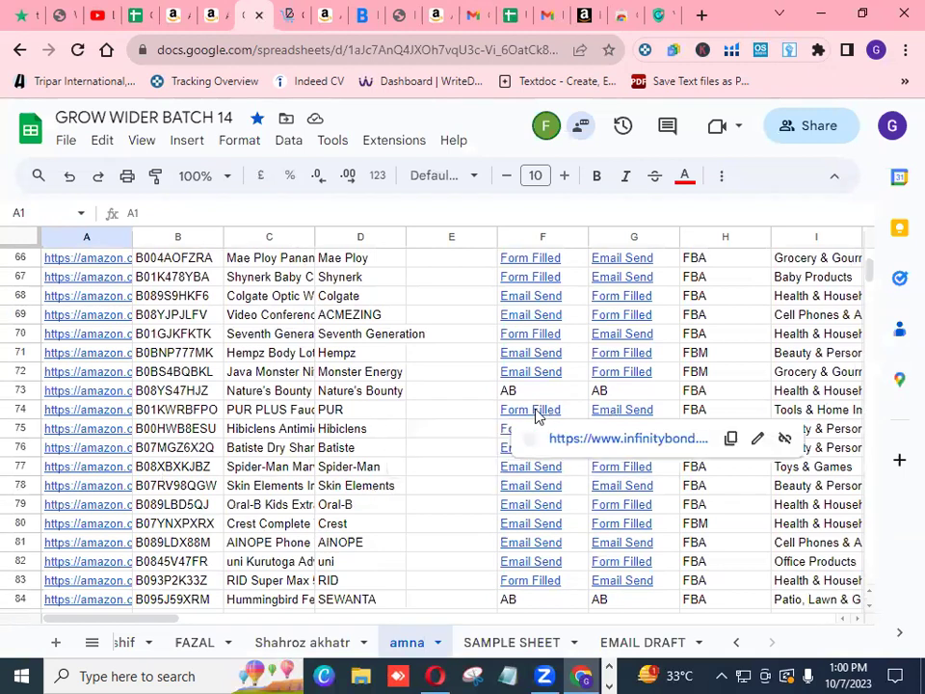
click(566, 441)
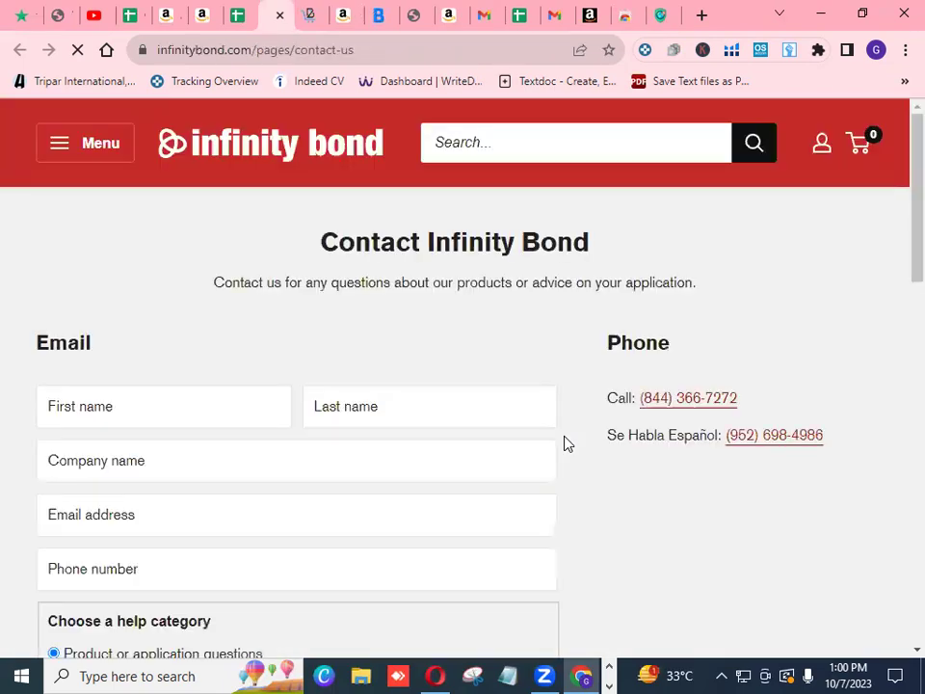
Examine the Infinity Bond contact page, from the contact details and form fields down to the message area
scroll(901, 653, down, 2)
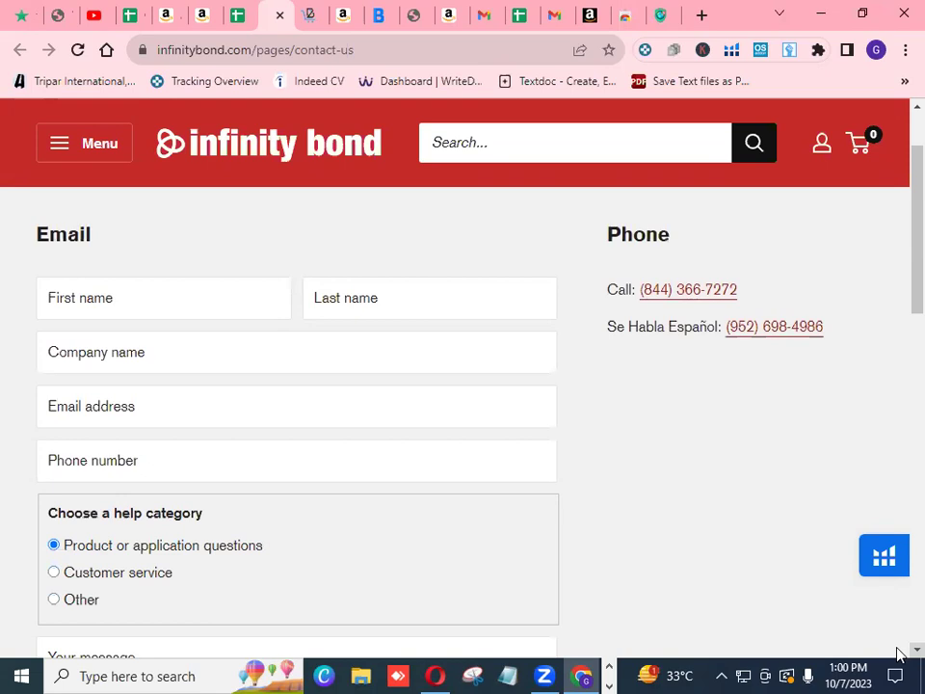
click(884, 555)
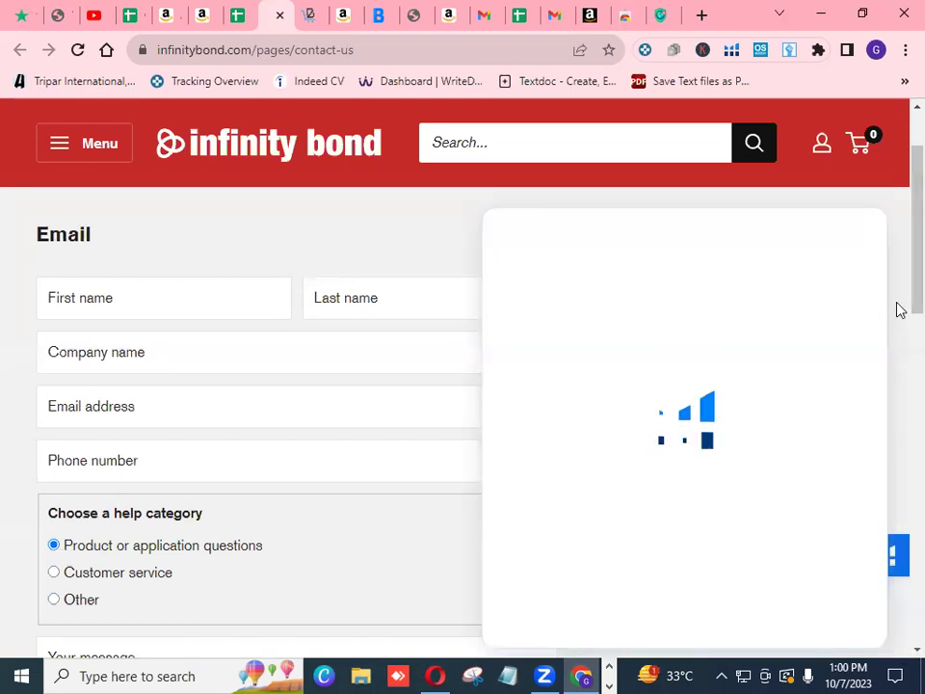
click(880, 210)
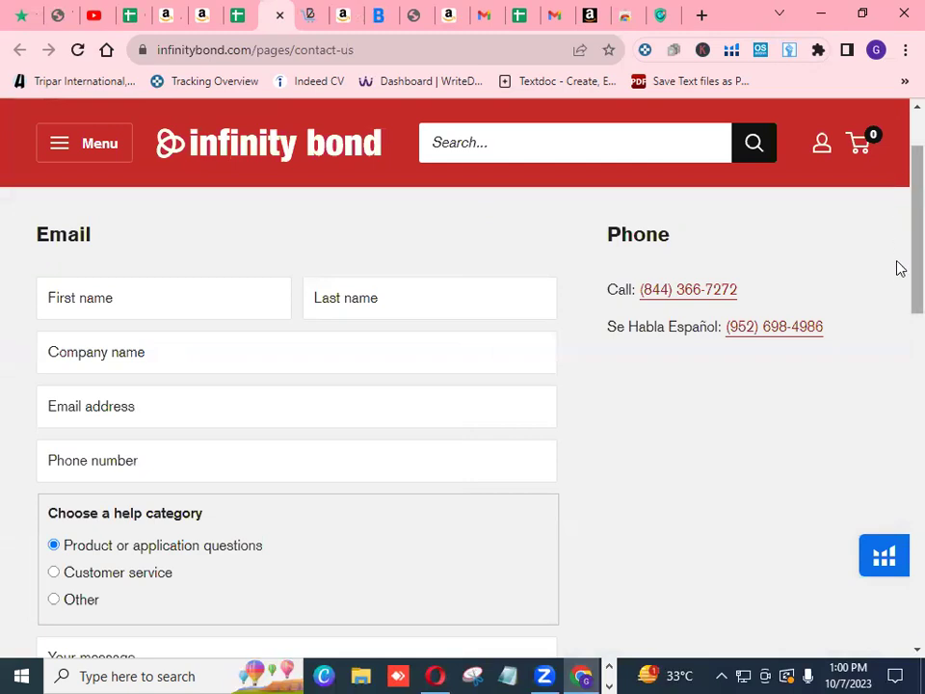
scroll(896, 269, down, 3)
scroll(900, 308, up, 3)
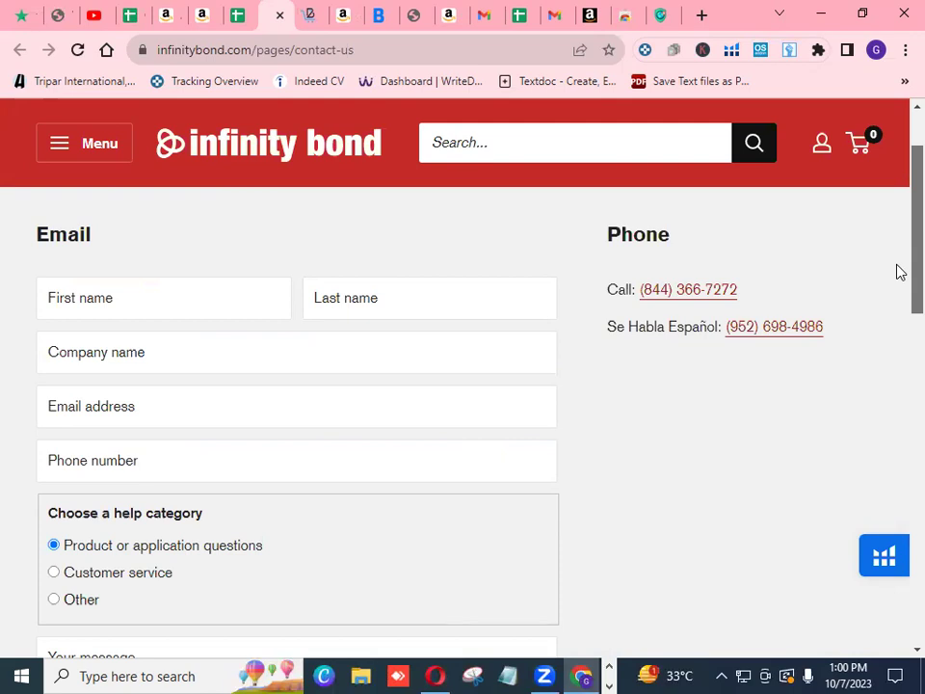
drag(901, 272, 900, 409)
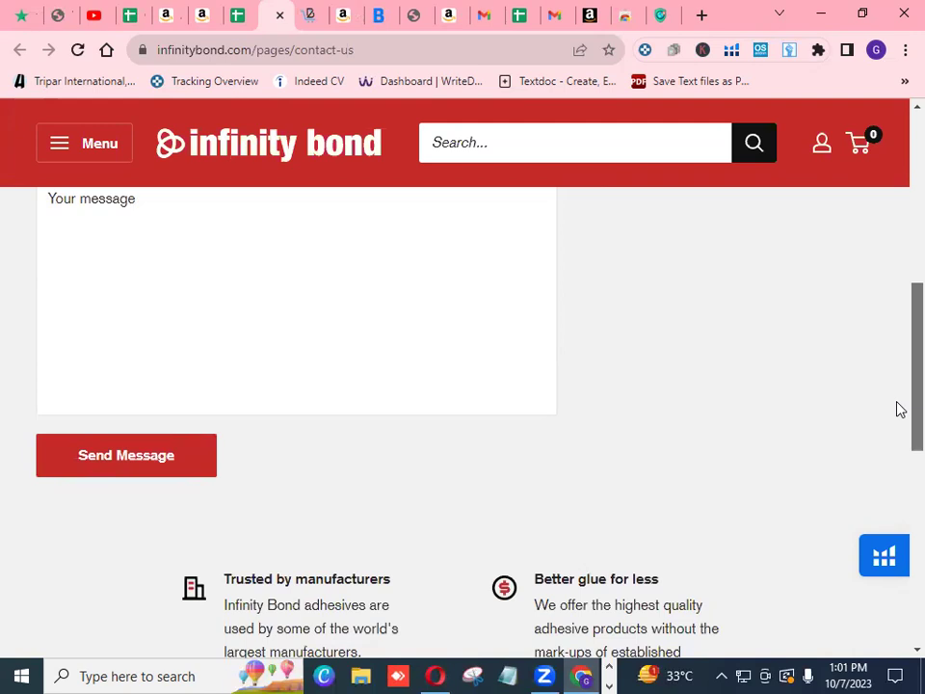
drag(898, 406, 896, 279)
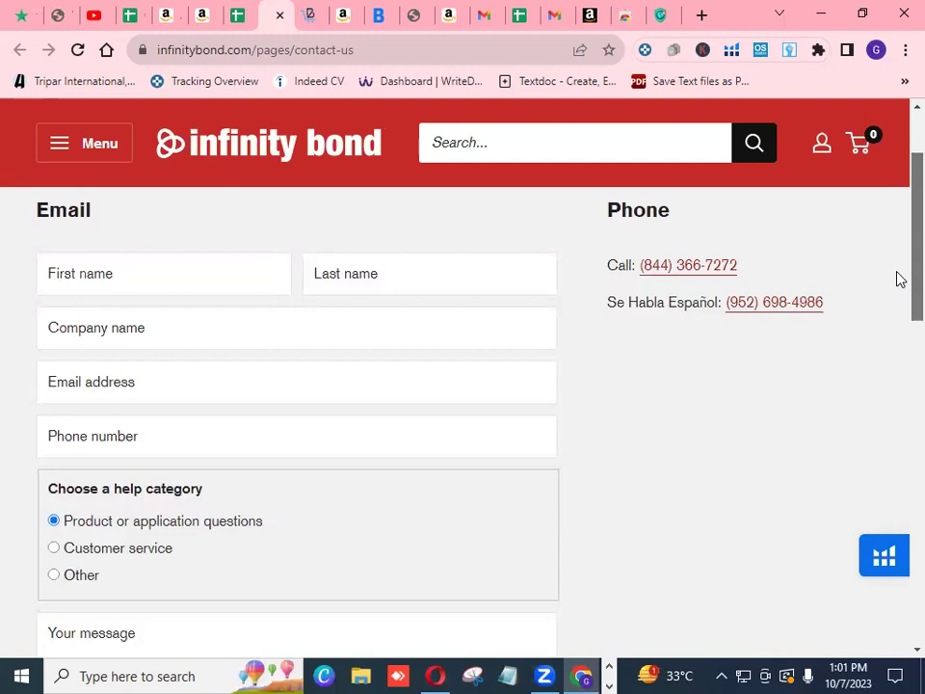
scroll(899, 279, up, 1)
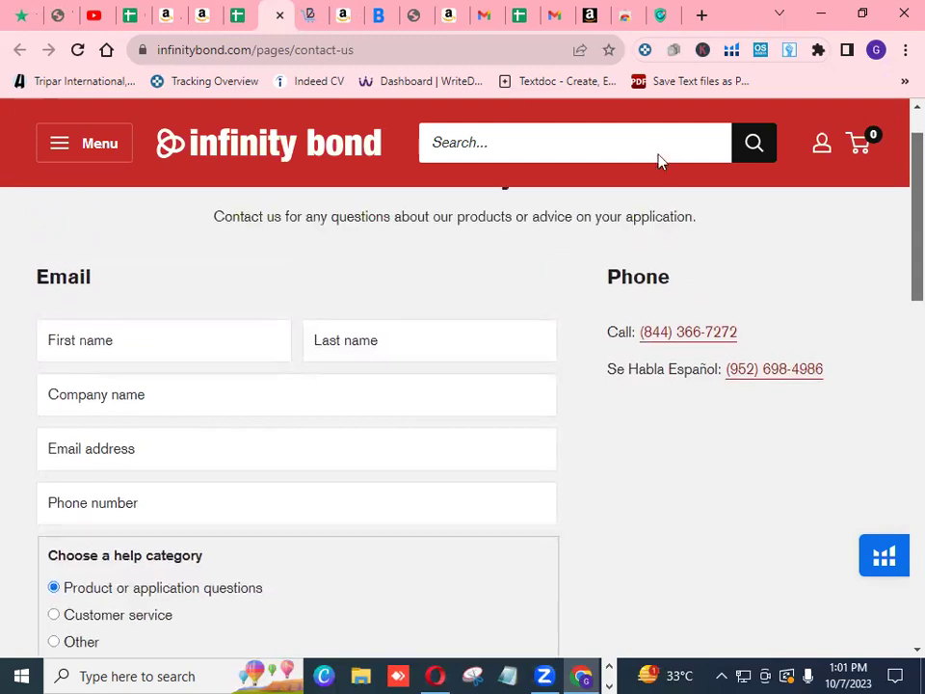
Return to the student's sheet, open the Dis 2 "Email Send" link for the Zarbee's product in row 92 and check the contact page
click(238, 18)
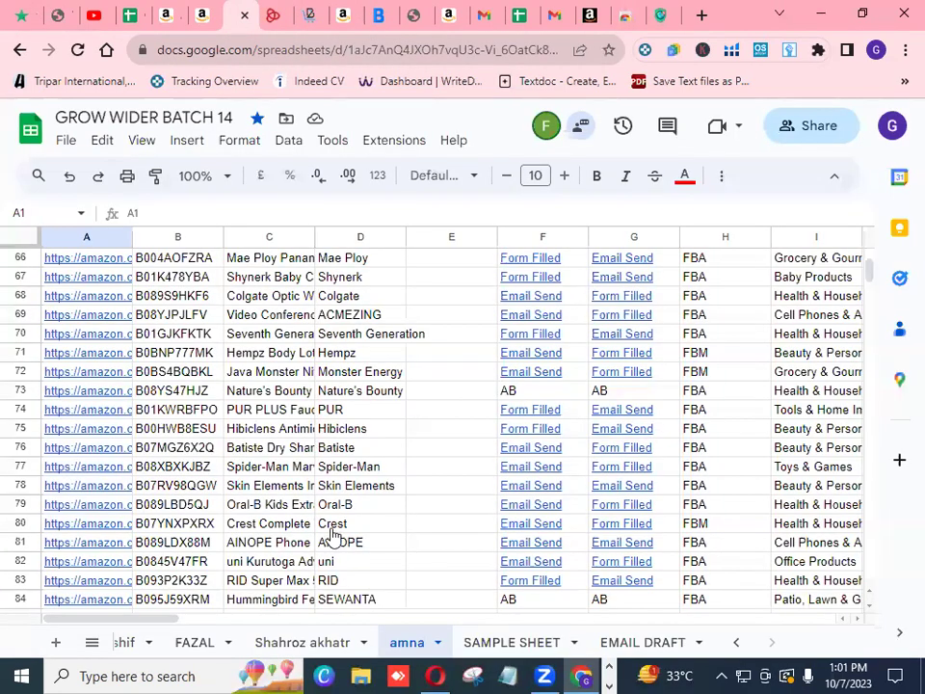
click(871, 607)
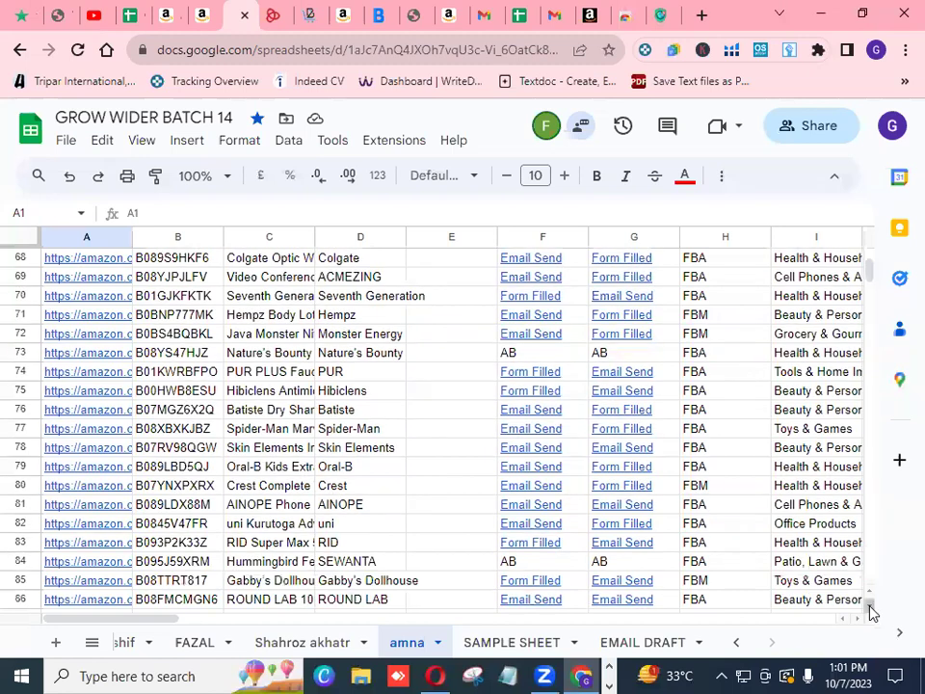
scroll(870, 607, down, 3)
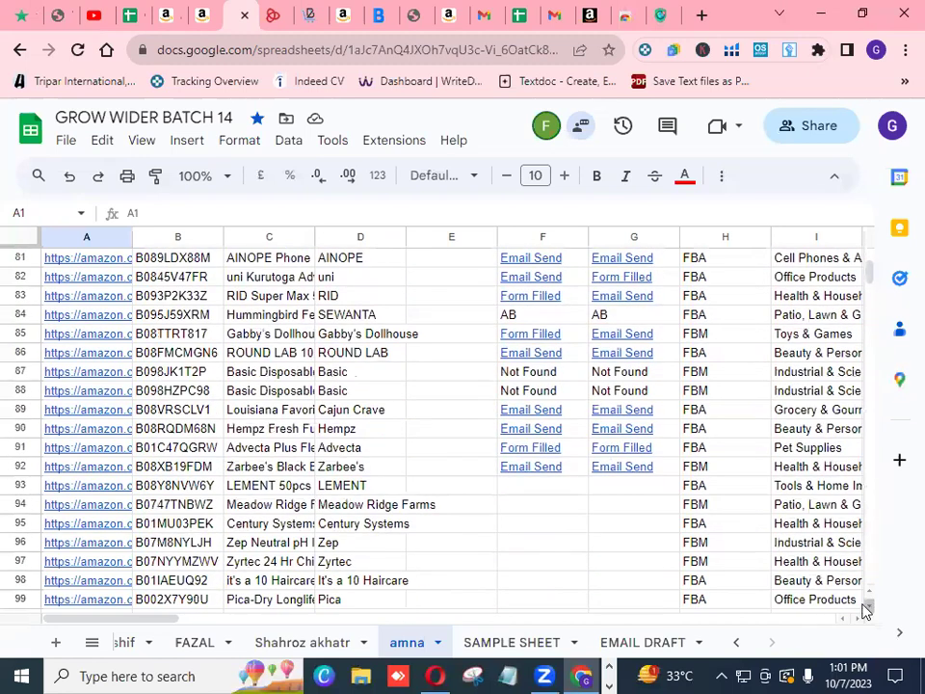
mouse_move(619, 472)
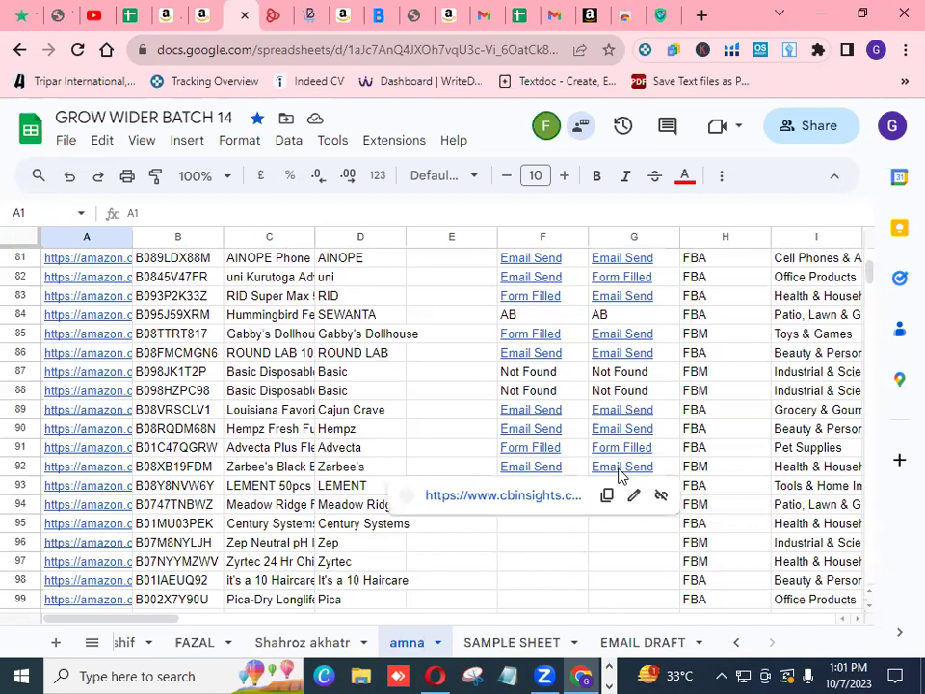
click(552, 497)
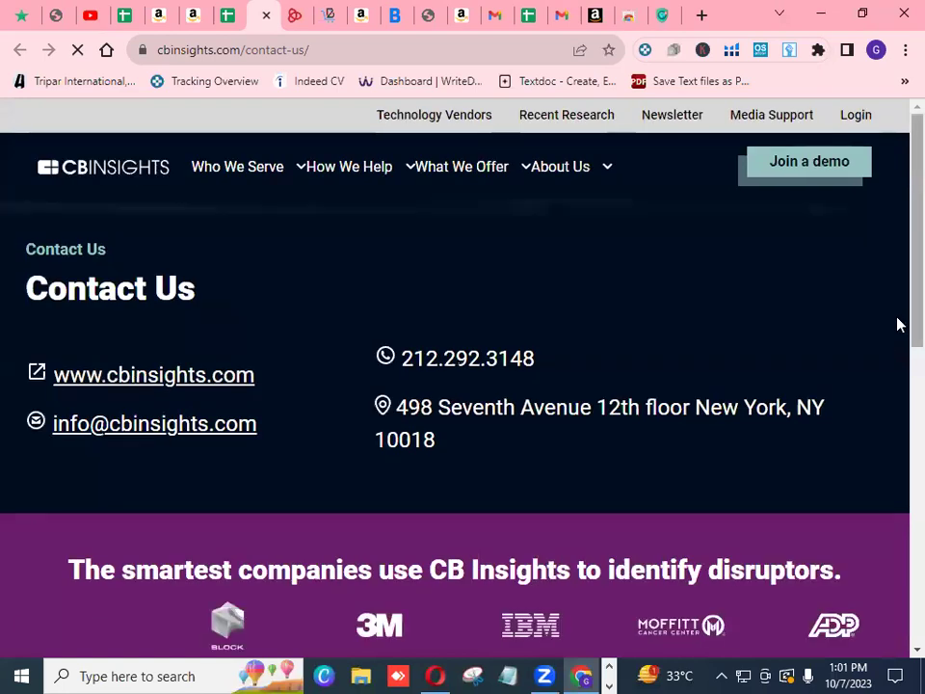
scroll(897, 373, down, 3)
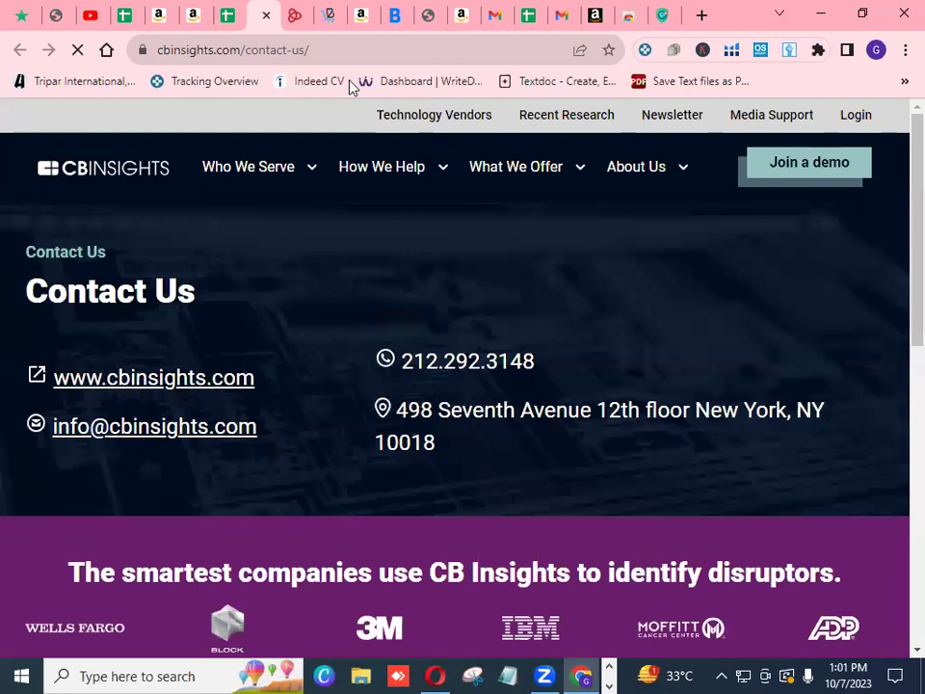
In the PERFORMANCE SHEET of the batch spreadsheet, enter the score 9* for A #09 in cell K5
click(225, 15)
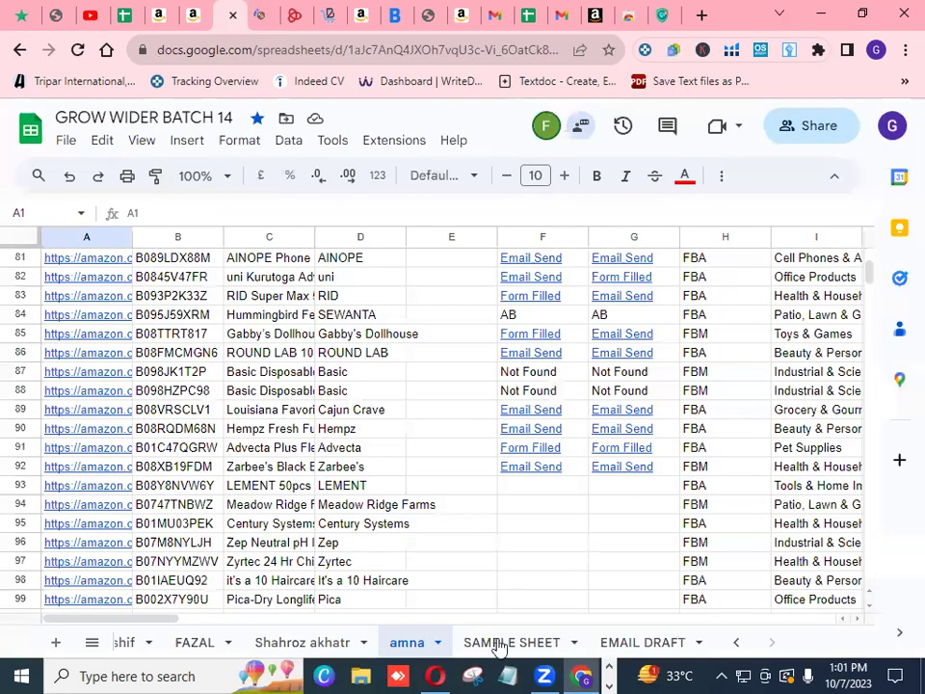
click(737, 645)
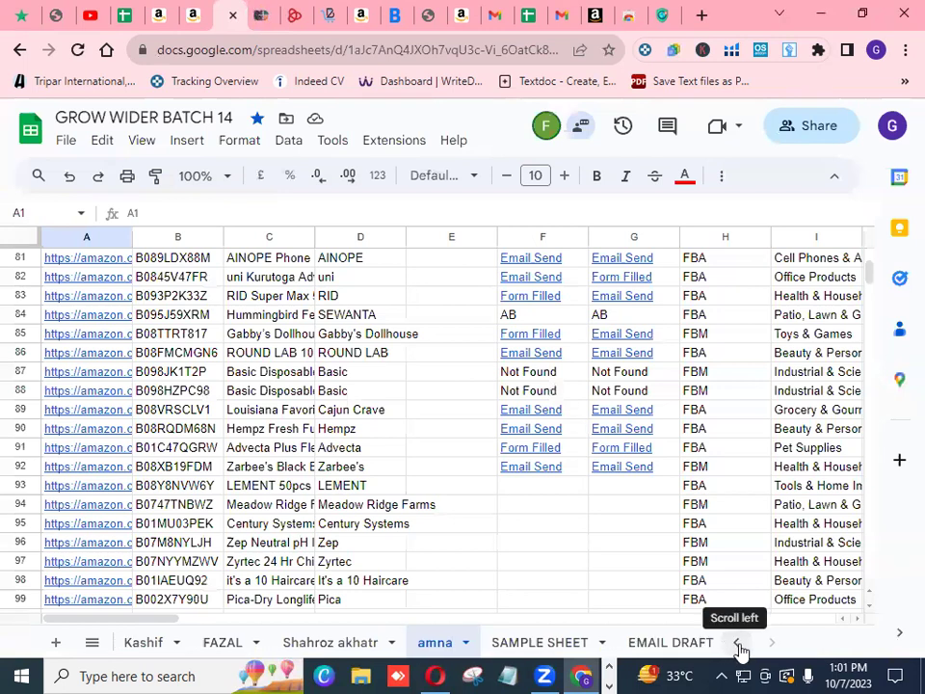
click(737, 646)
click(232, 643)
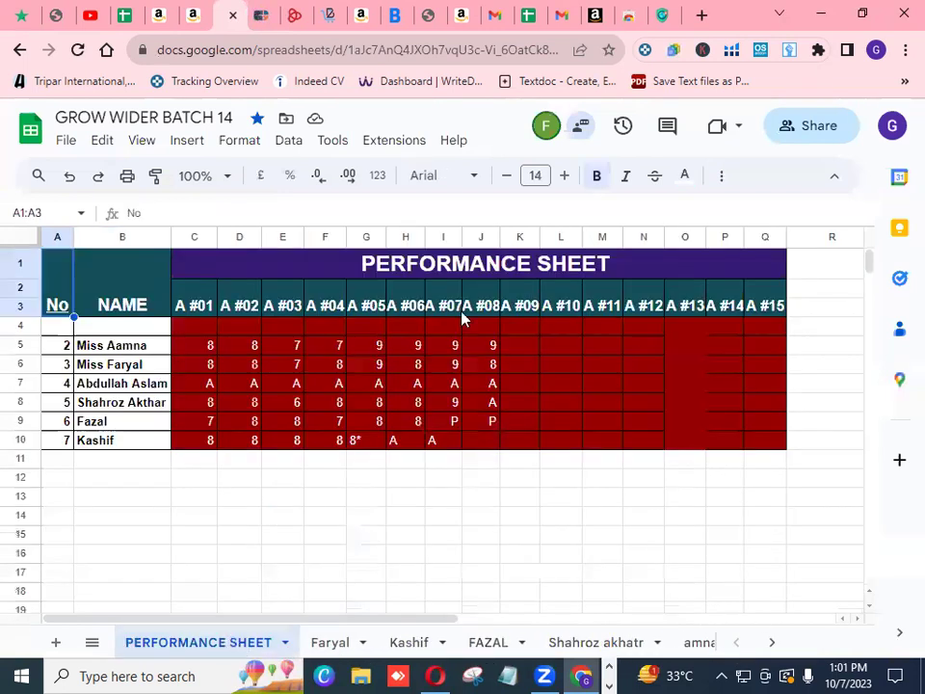
click(522, 348)
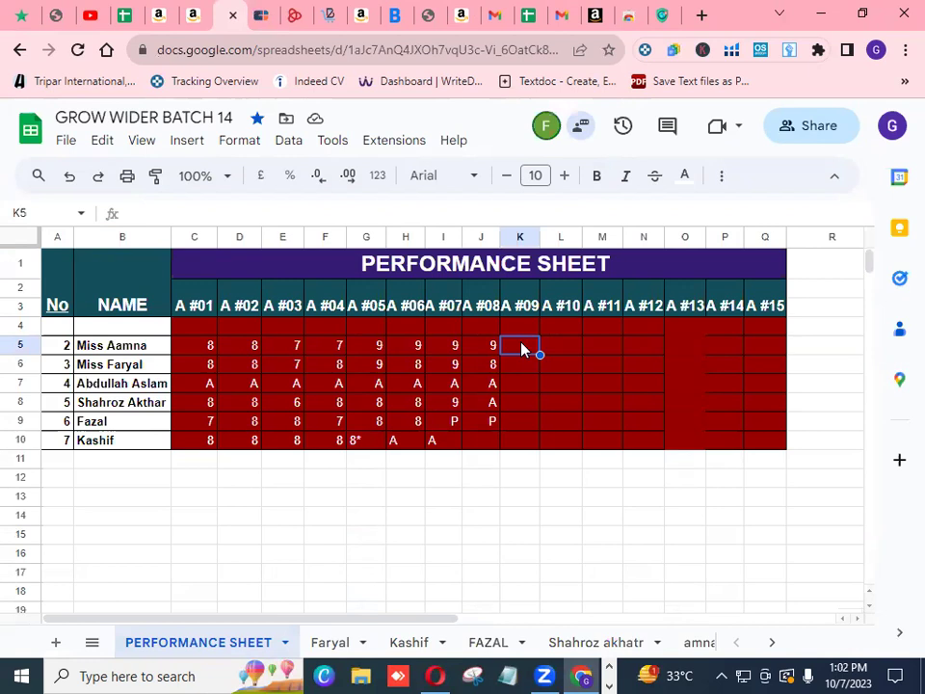
text(9)
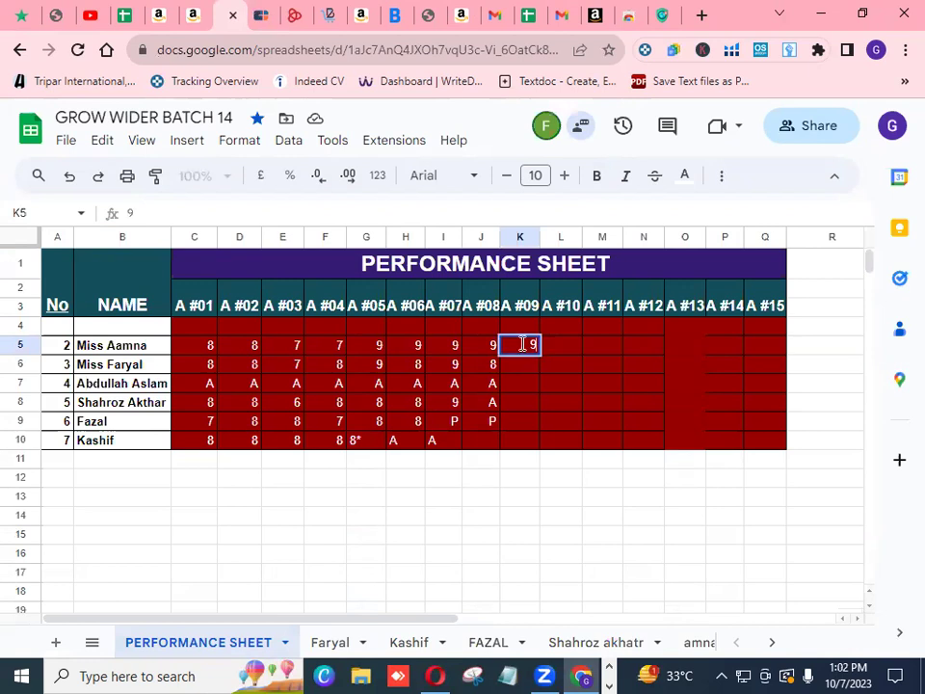
text(*)
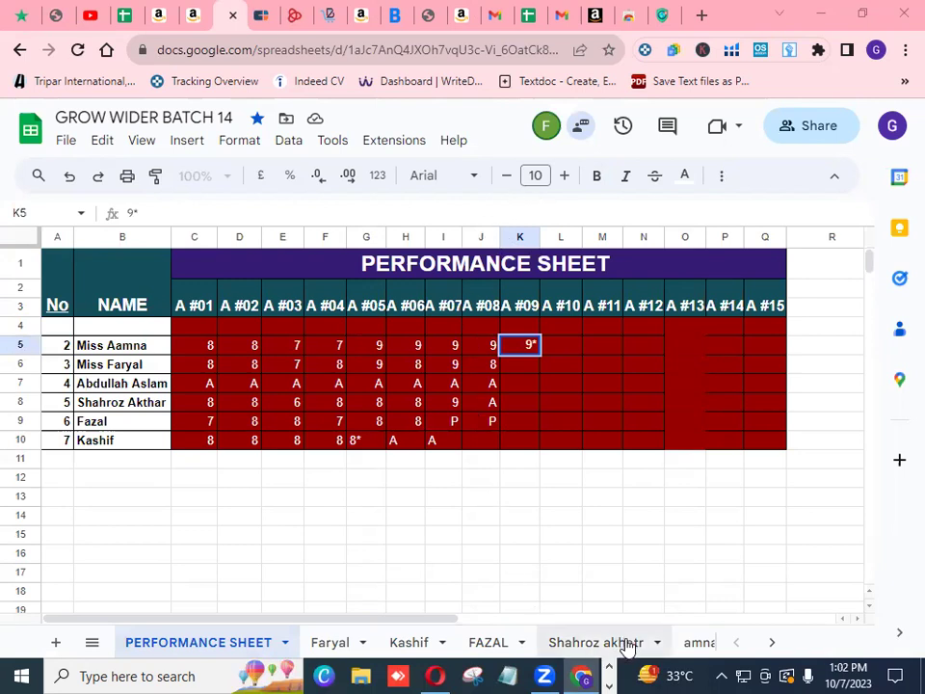
Open the sheet of the student in PERFORMANCE SHEET row 6 and review the product entries with contact links around rows 499 to 511
click(339, 650)
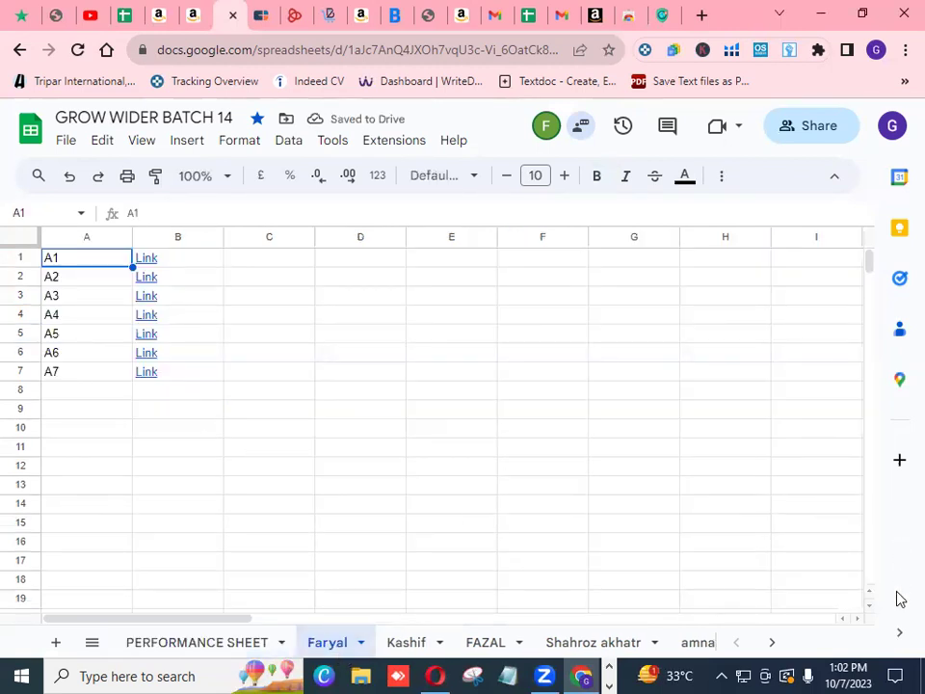
click(869, 607)
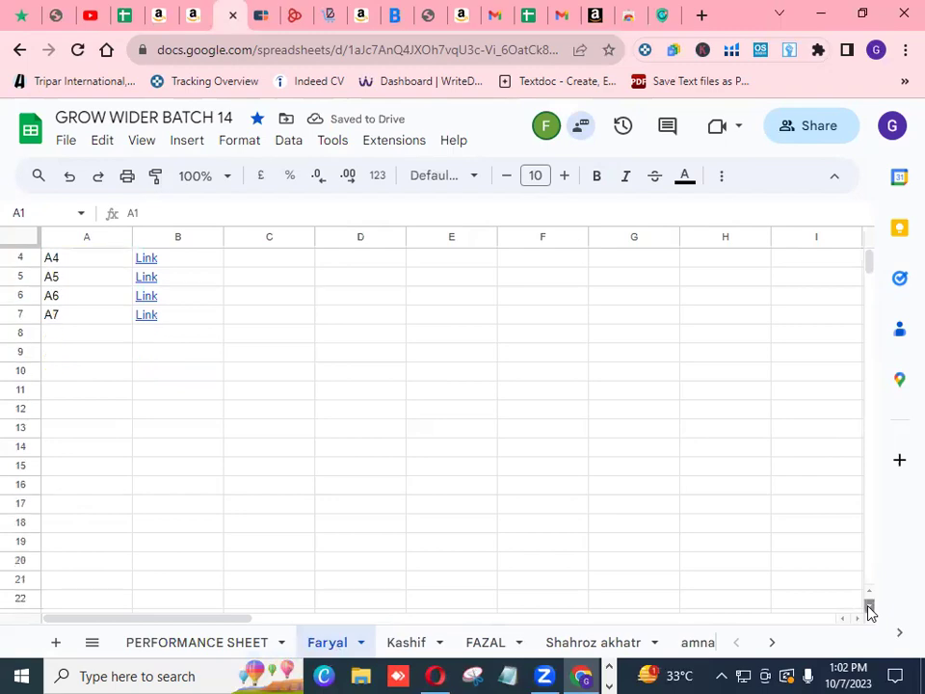
scroll(871, 584, down, 10)
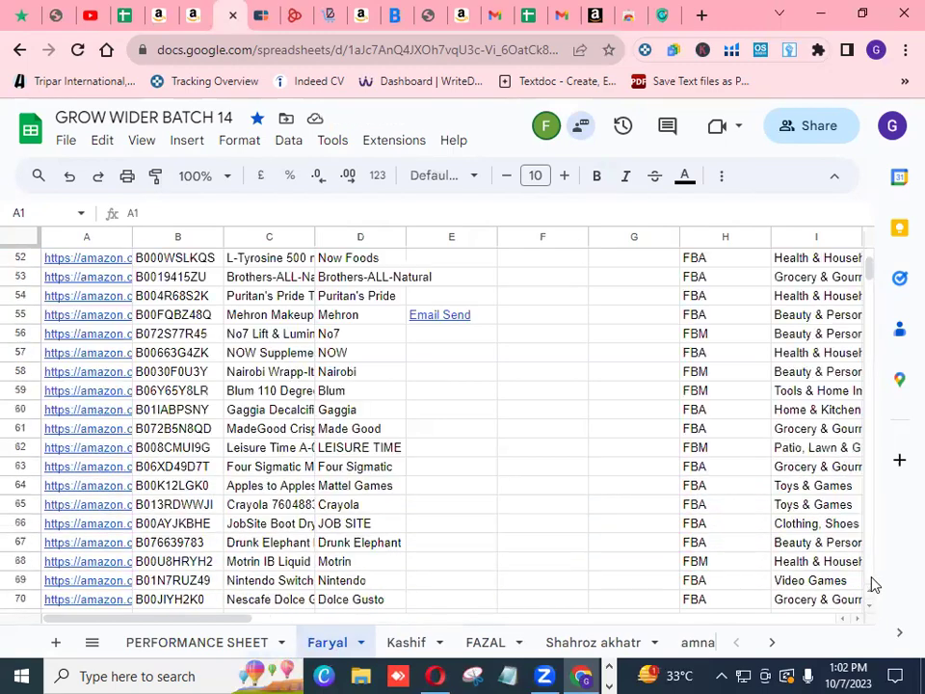
scroll(874, 584, down, 20)
scroll(874, 584, down, 15)
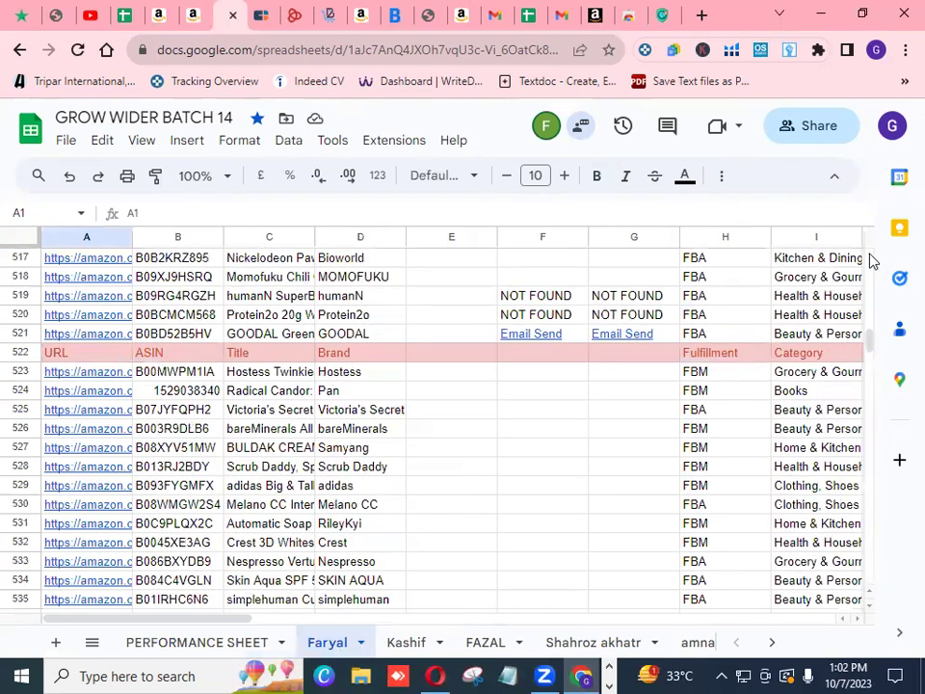
scroll(871, 260, up, 4)
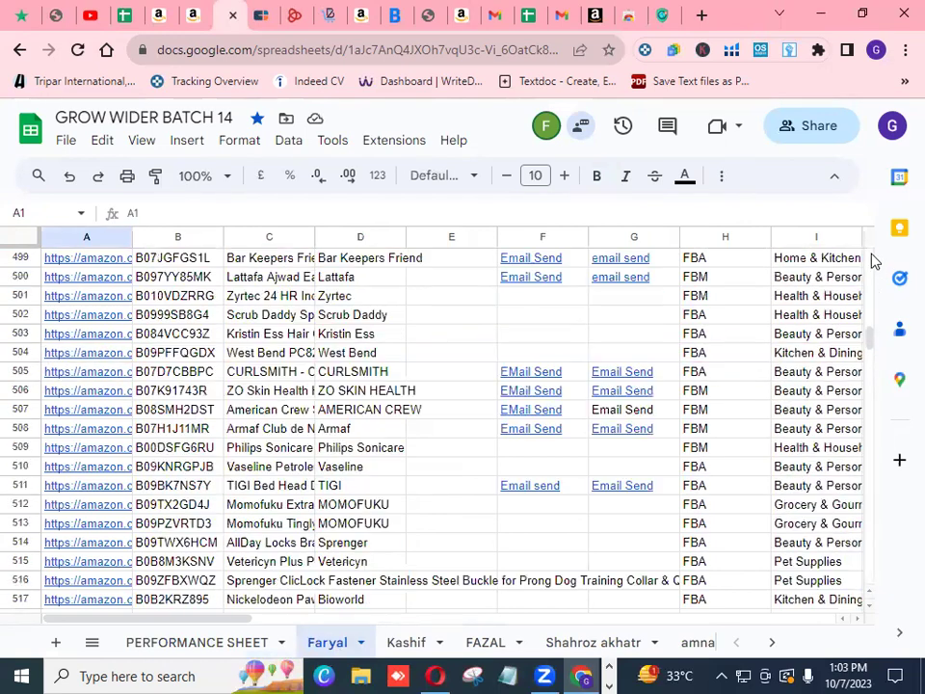
scroll(867, 349, up, 1)
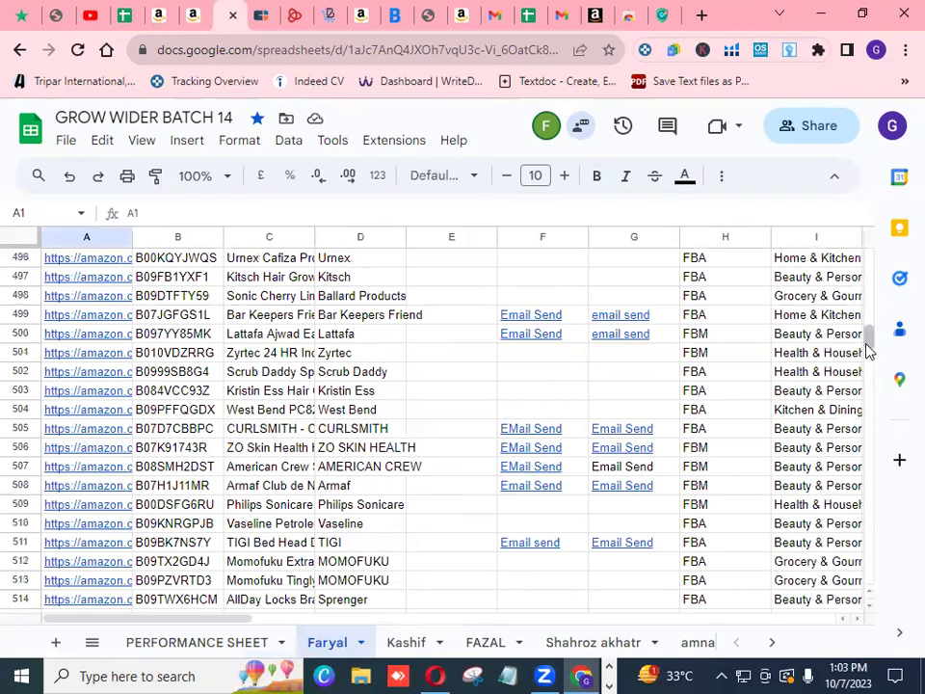
scroll(868, 349, up, 3)
scroll(868, 349, down, 2)
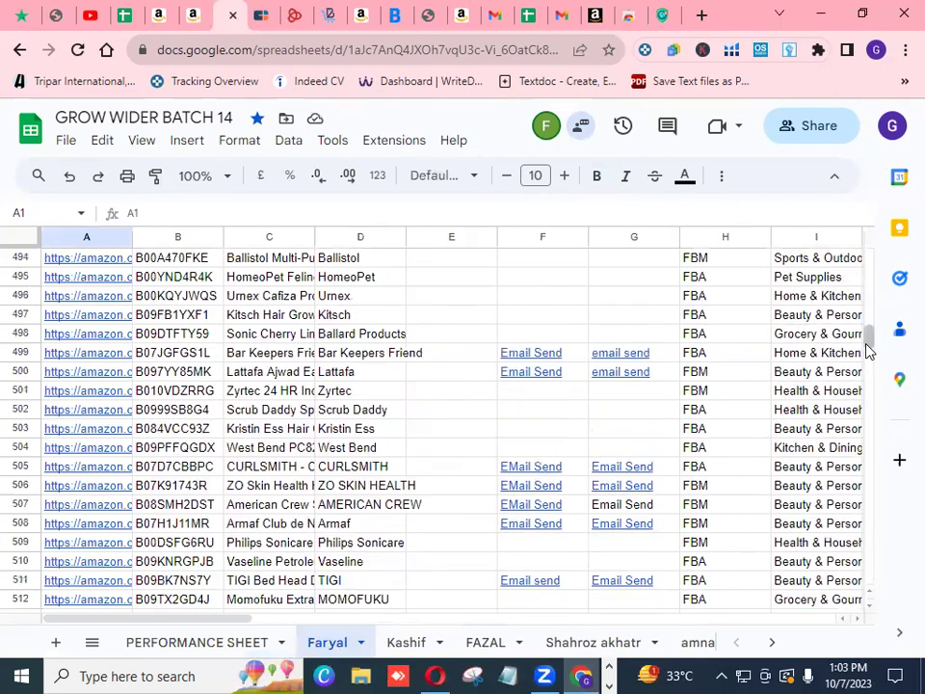
scroll(867, 350, down, 1)
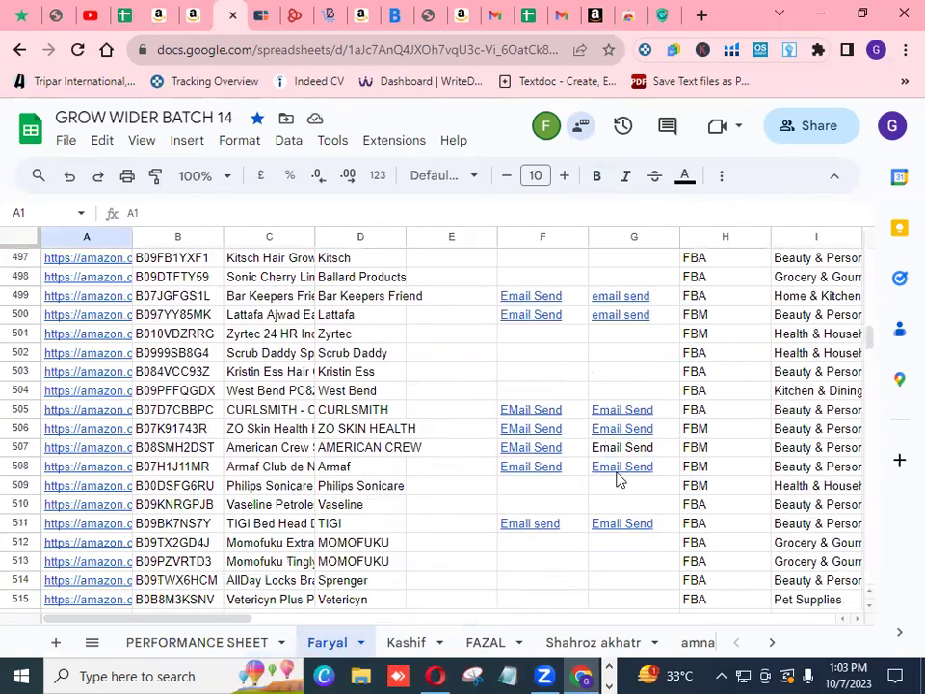
Open the column F "Email Send" link for the Lattafa product in row 500 and check the contact page
mouse_move(618, 479)
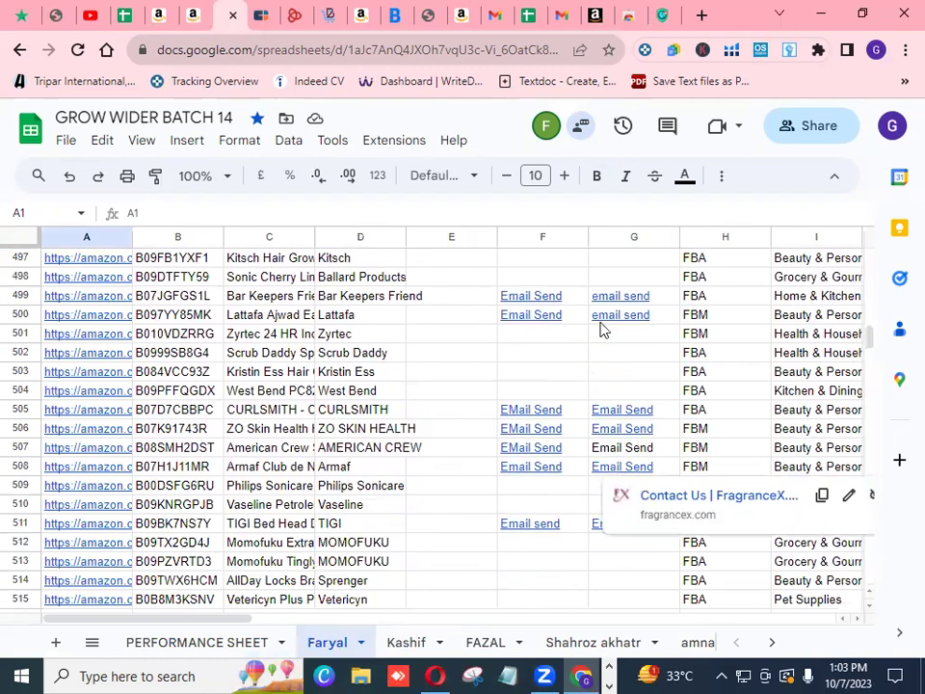
mouse_move(541, 320)
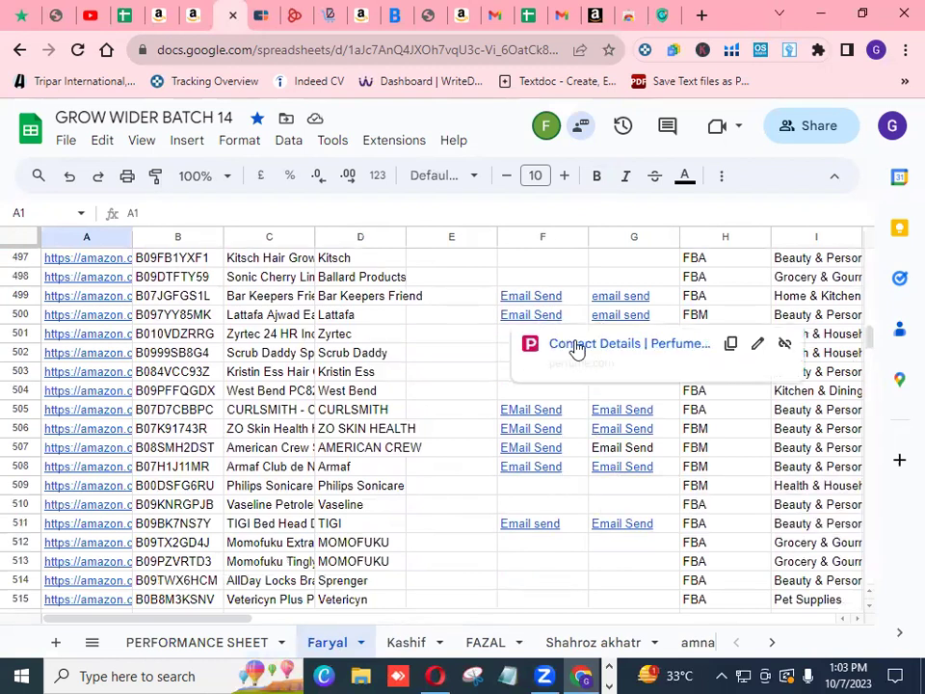
click(571, 344)
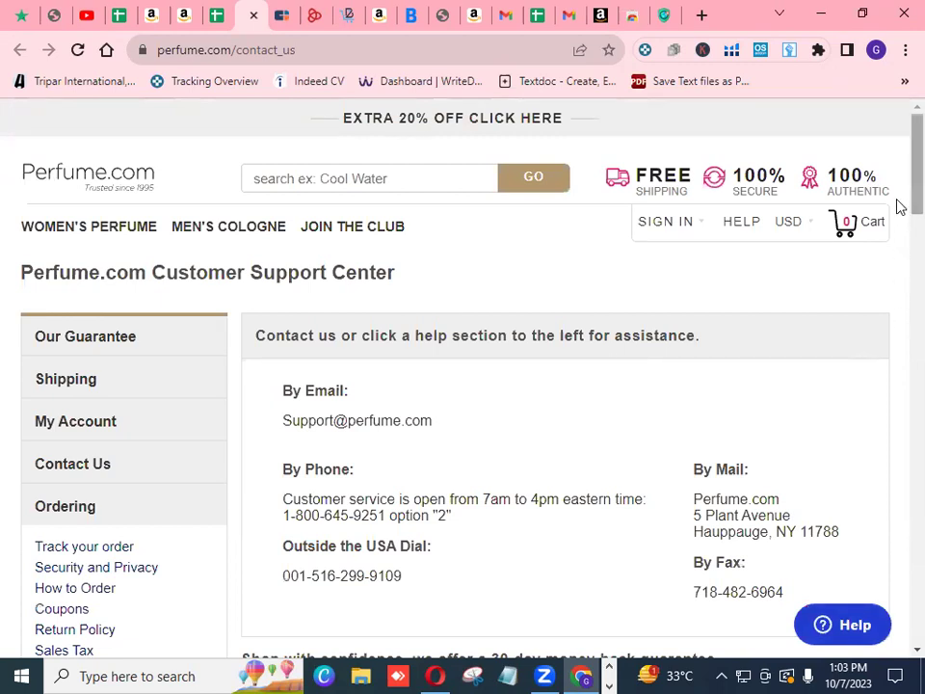
scroll(900, 206, down, 1)
scroll(900, 221, up, 1)
Return to the student's sheet, open the "Email Send" link for the ZO SKIN HEALTH product in row 506 and examine the page and its contact form
key(ctrl+shift+Tab)
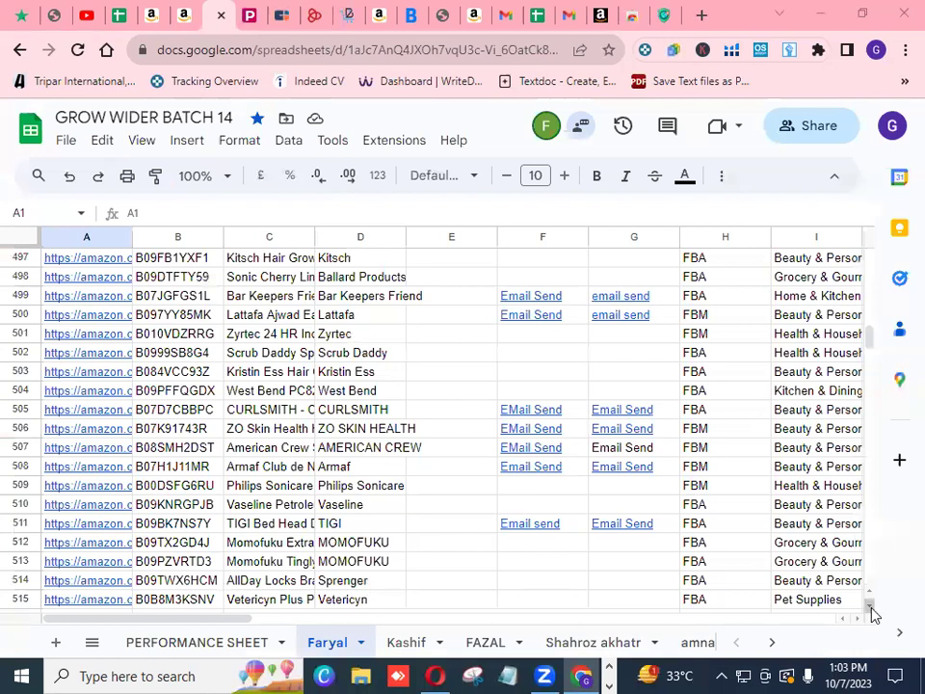
click(870, 606)
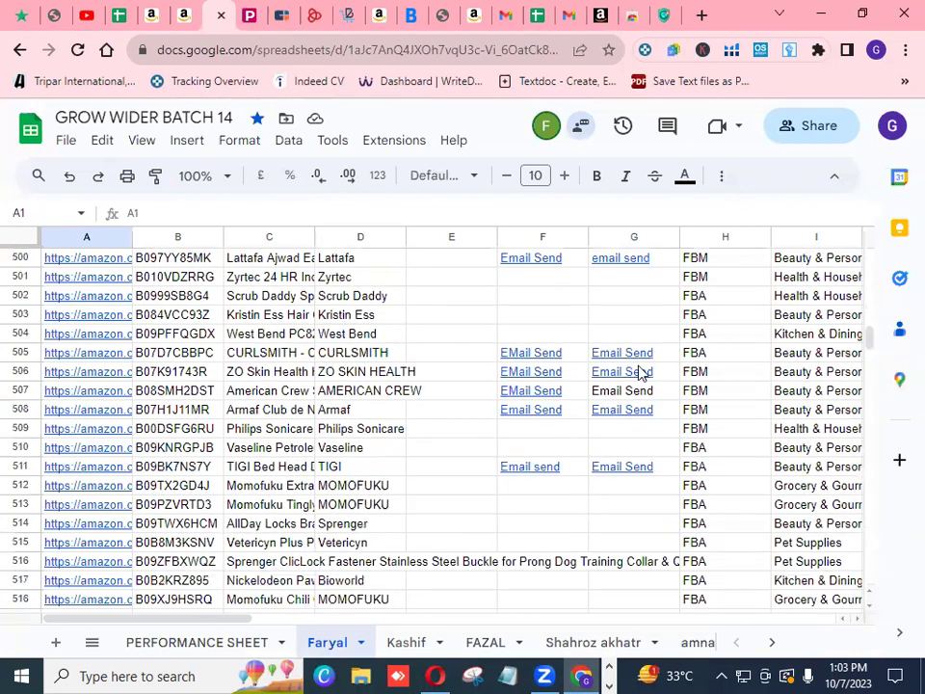
mouse_move(626, 376)
click(531, 405)
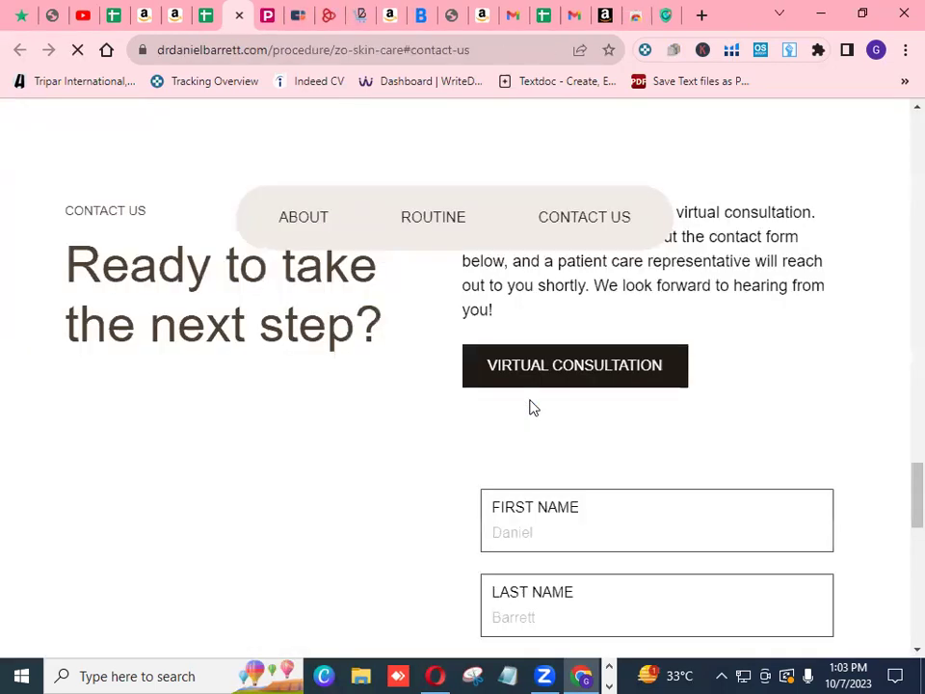
scroll(901, 512, down, 1)
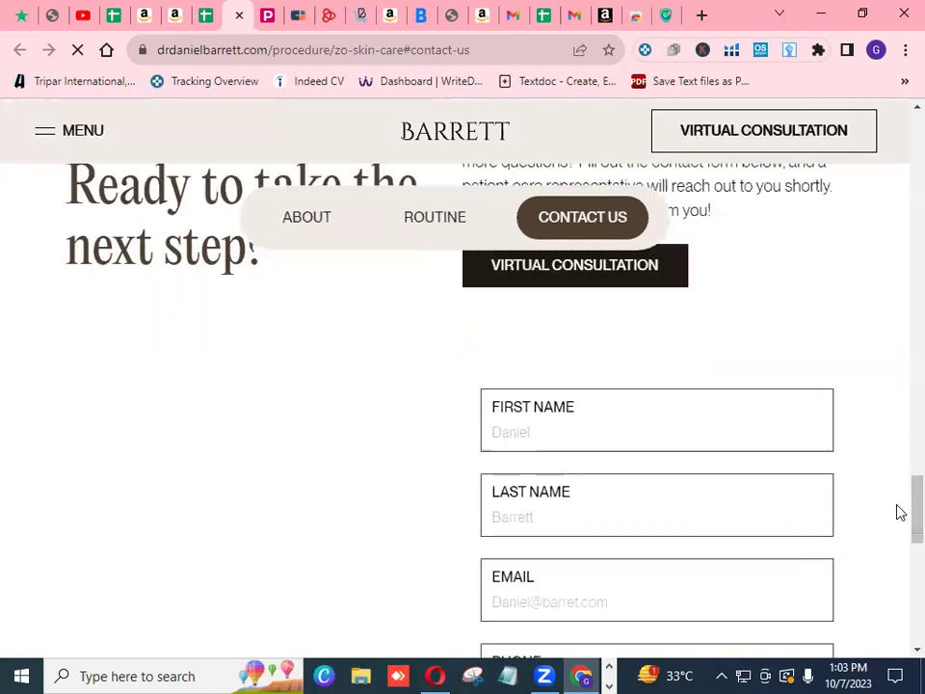
scroll(900, 531, down, 3)
scroll(900, 540, up, 7)
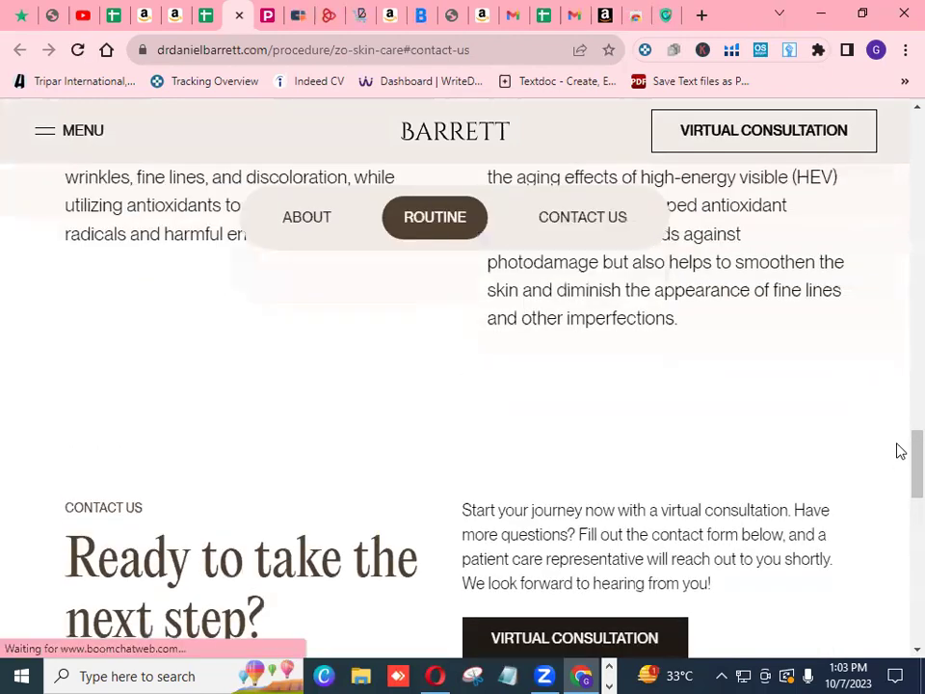
scroll(901, 452, up, 10)
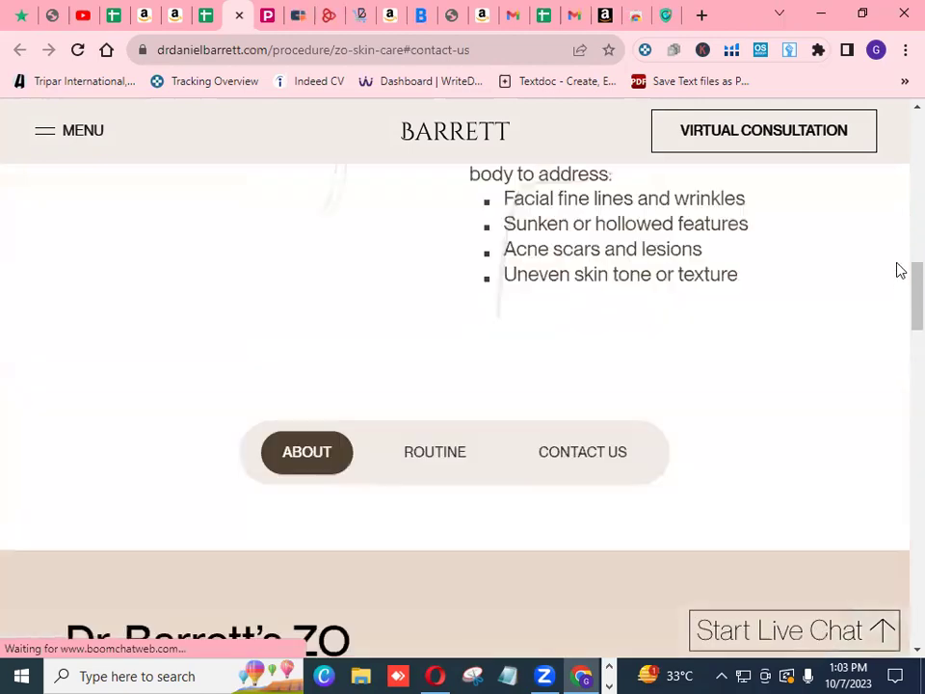
scroll(901, 270, up, 10)
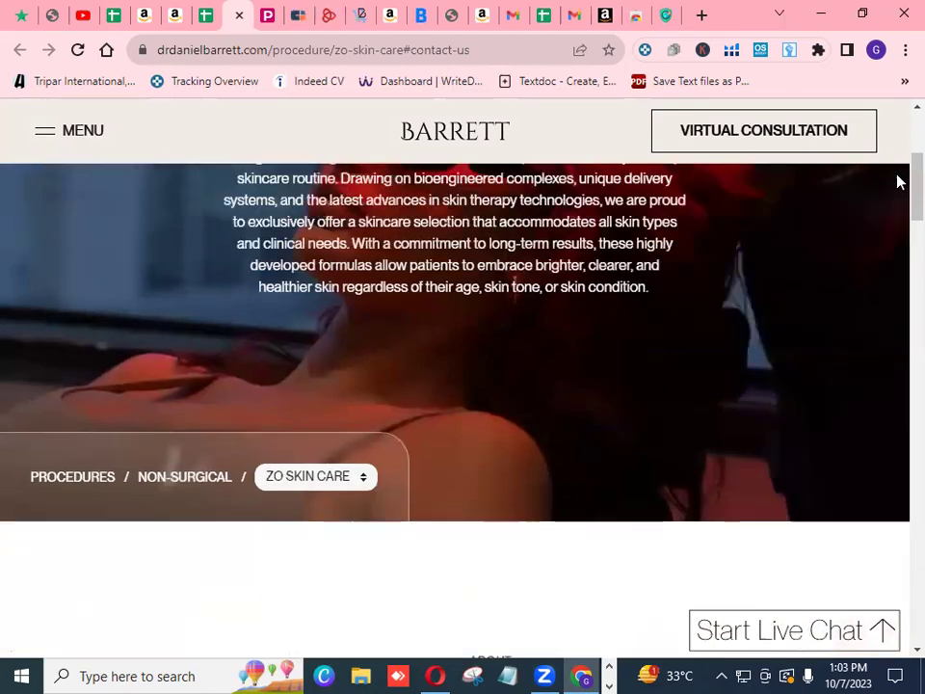
scroll(896, 173, up, 5)
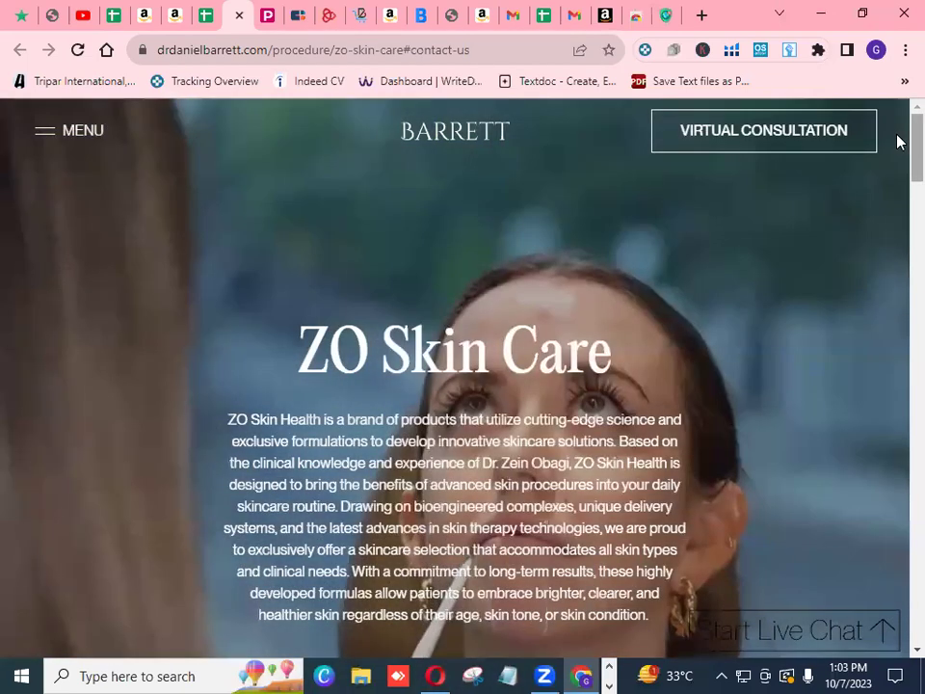
scroll(898, 164, down, 6)
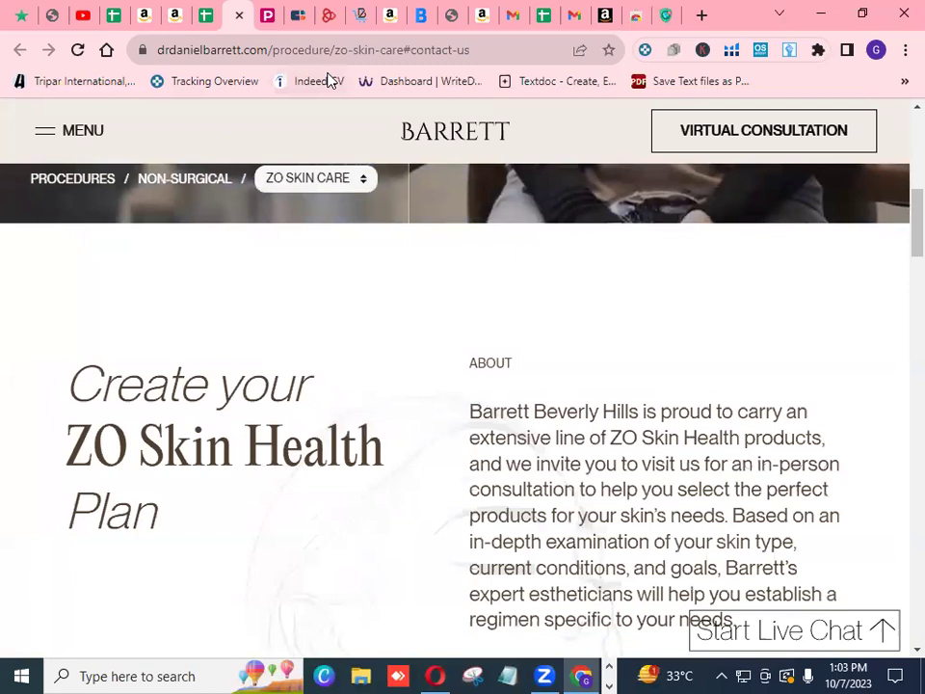
Return to the PERFORMANCE SHEET of the batch spreadsheet and enter the score 8 for A #09 in cell K6
key(ctrl+shift+Tab)
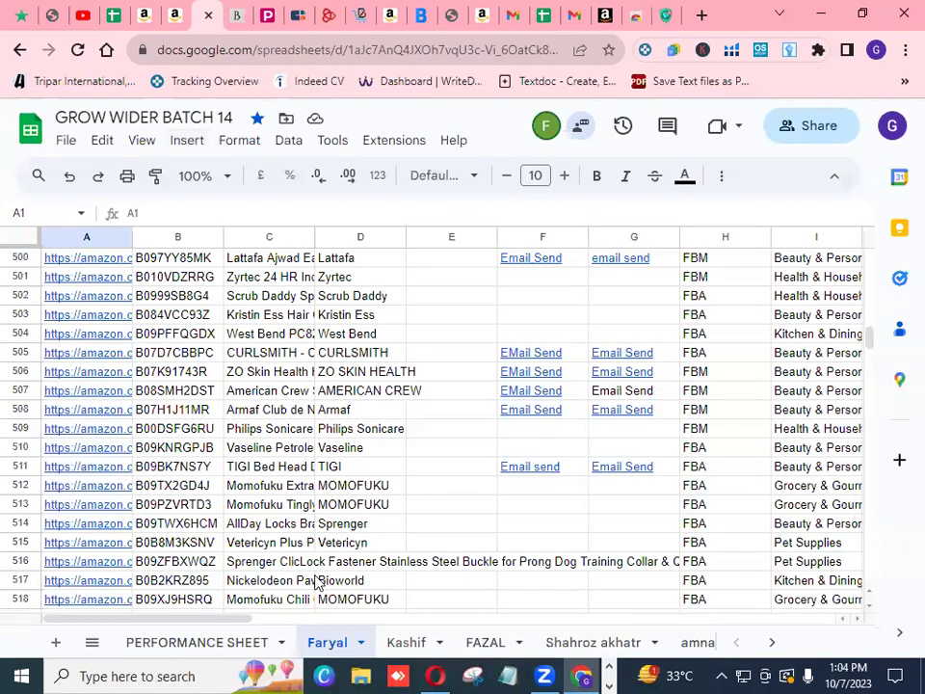
click(233, 646)
click(514, 367)
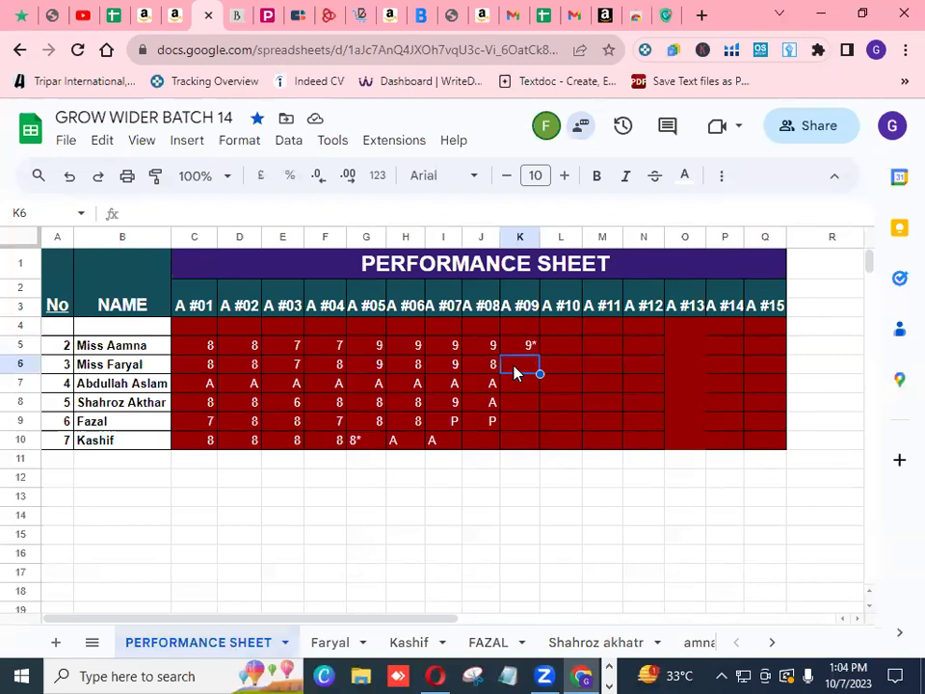
text(8)
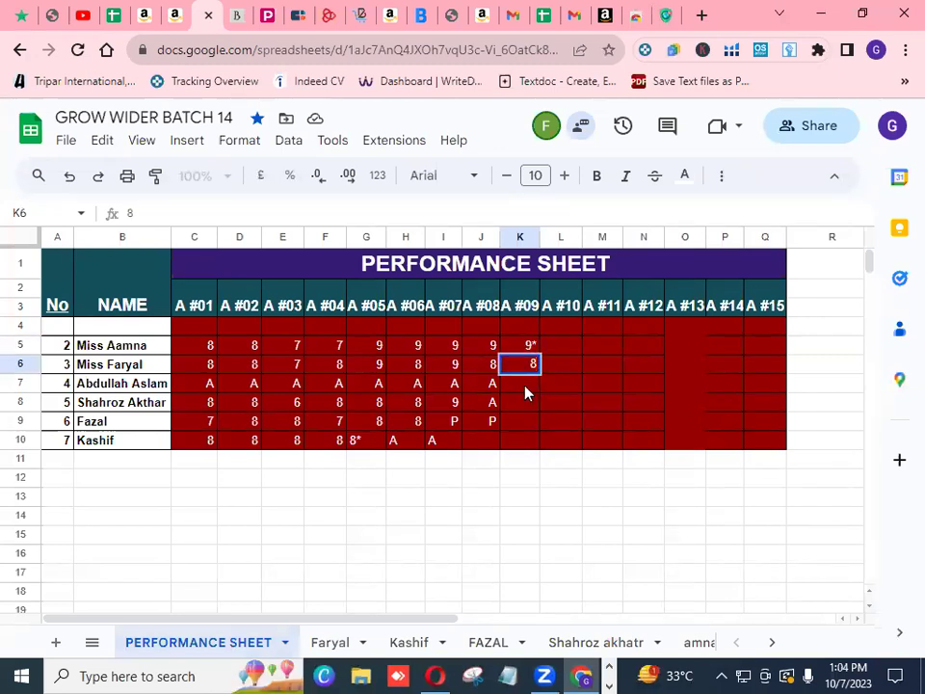
key(Return)
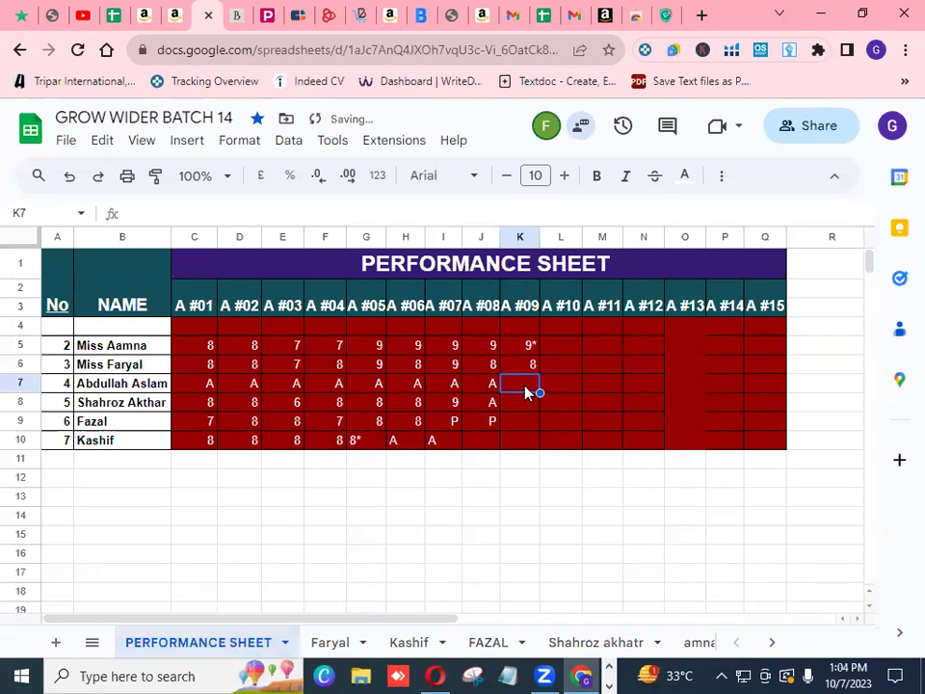
Enter A for A #09 in cells K7 and K8 of the PERFORMANCE SHEET
text(A)
key(Return)
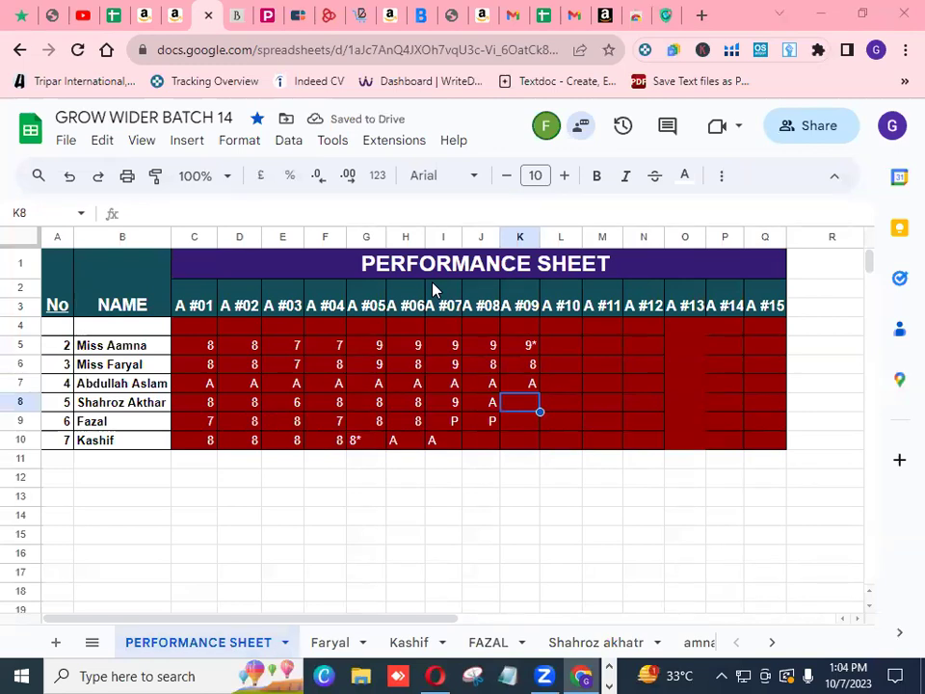
click(514, 387)
click(518, 409)
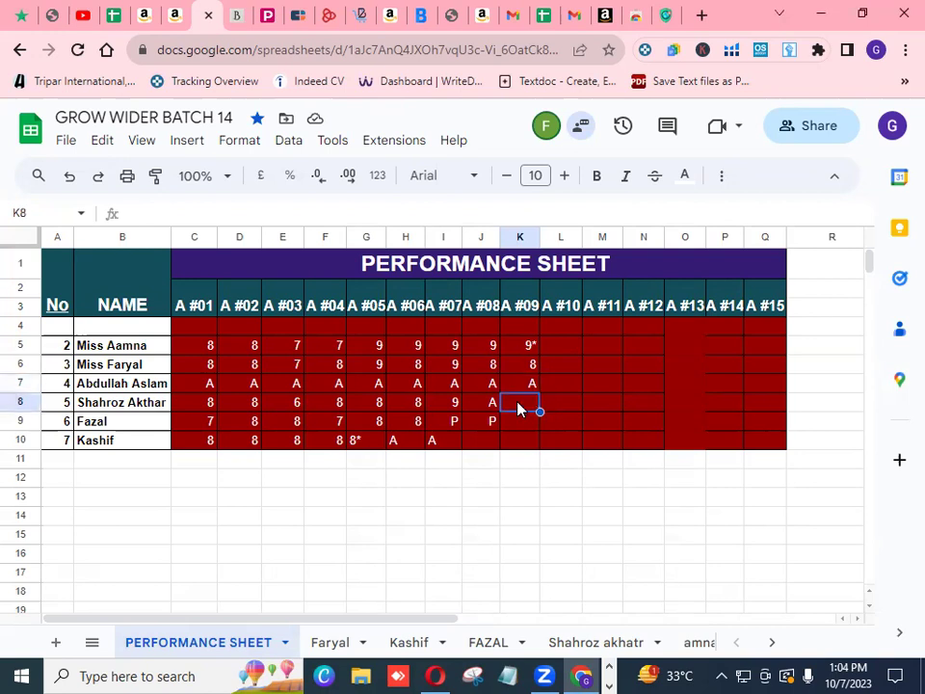
text(A)
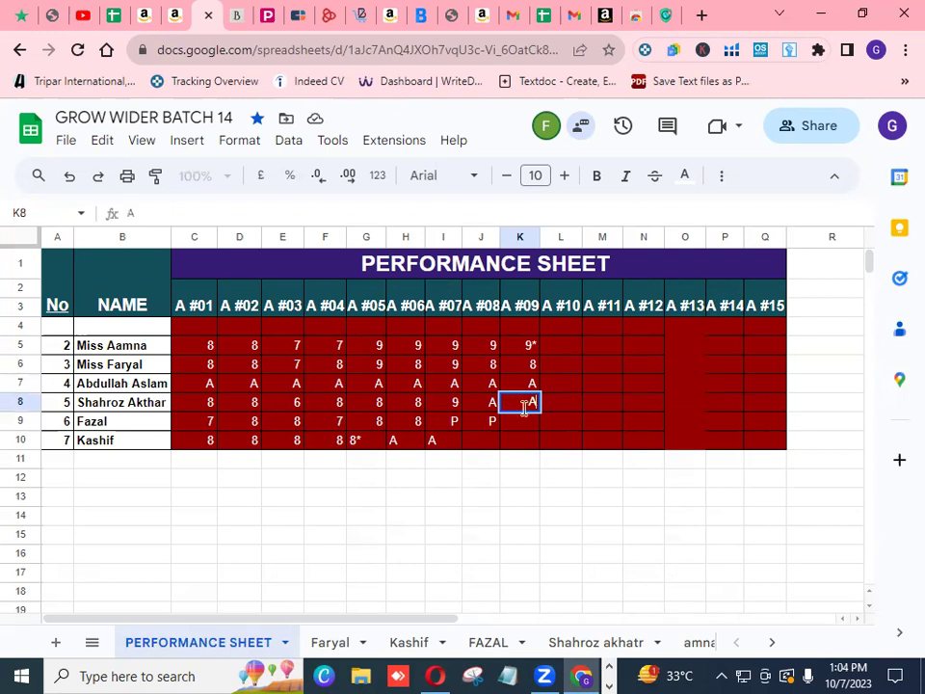
click(525, 422)
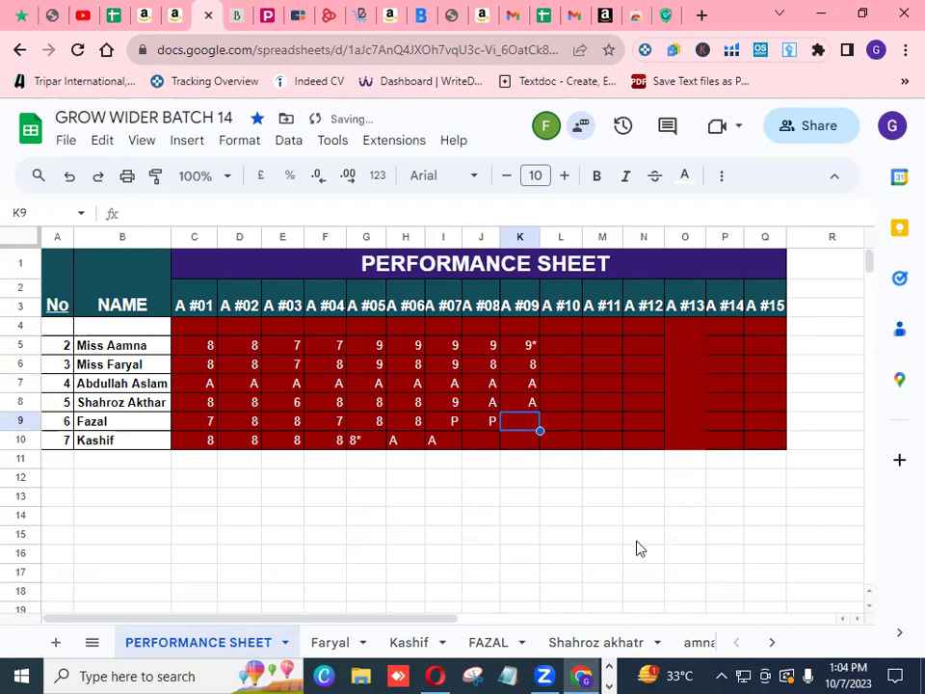
Open the sheet of the student in PERFORMANCE SHEET row 9 and review the assignment links and the product rows from row 25
click(488, 643)
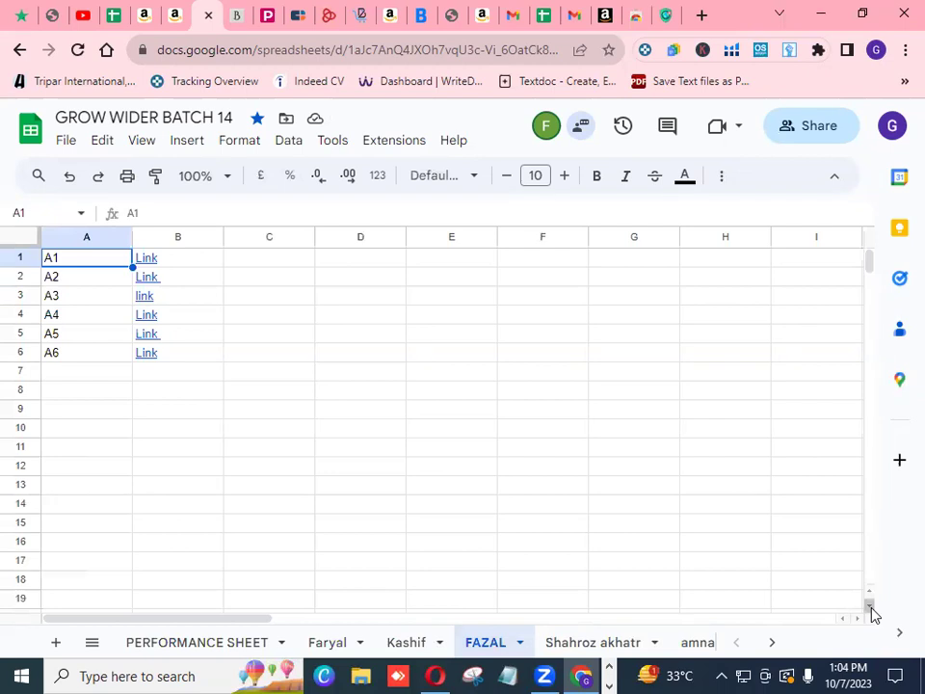
click(870, 609)
click(870, 610)
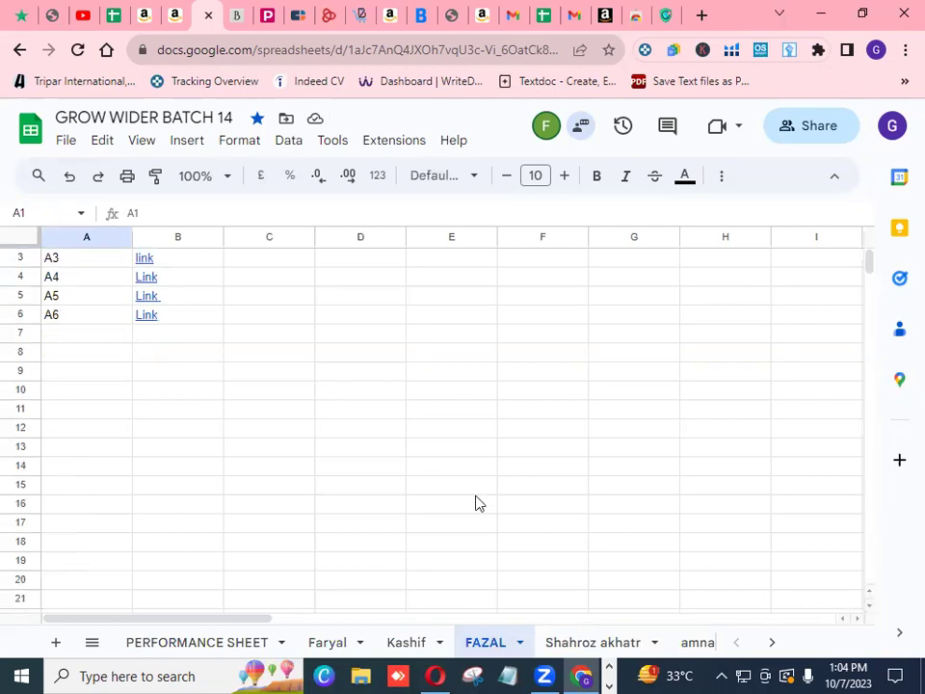
drag(871, 609, 870, 610)
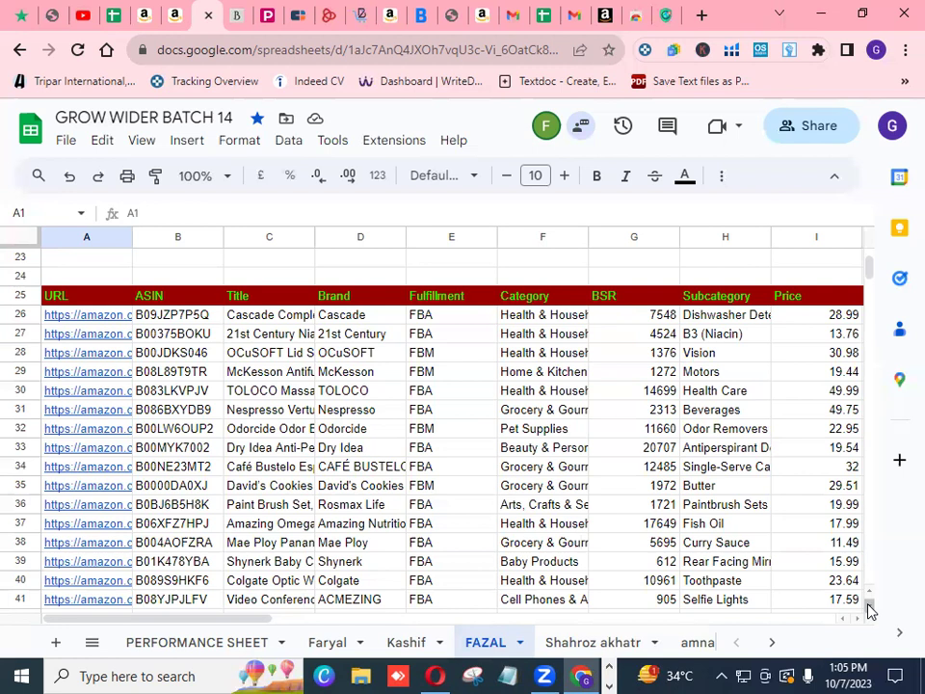
drag(869, 271, 870, 267)
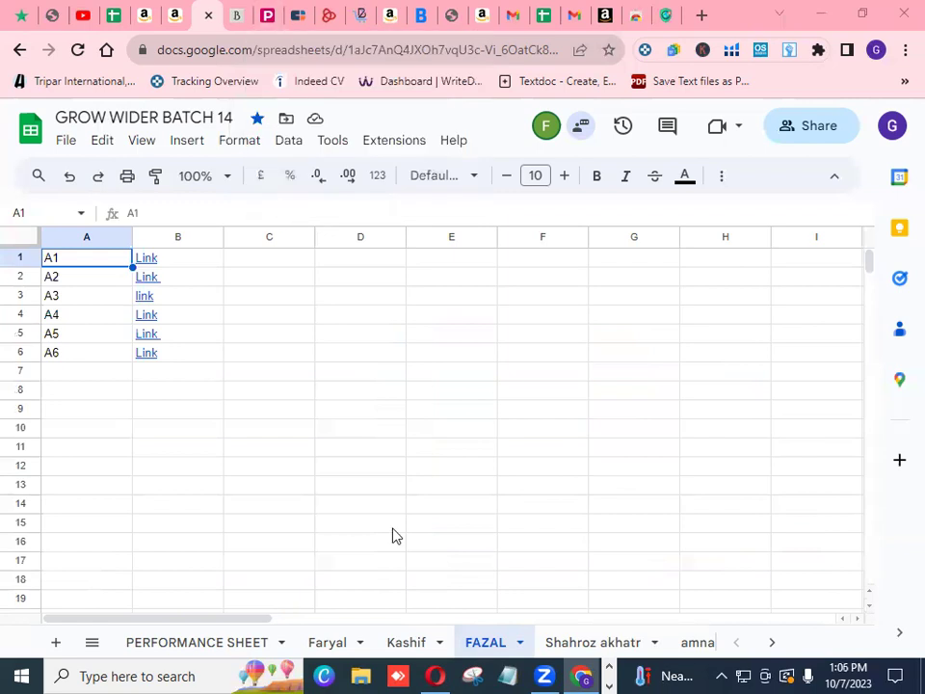
Return to the PERFORMANCE SHEET and enter P for A #09 in cell K9
click(231, 644)
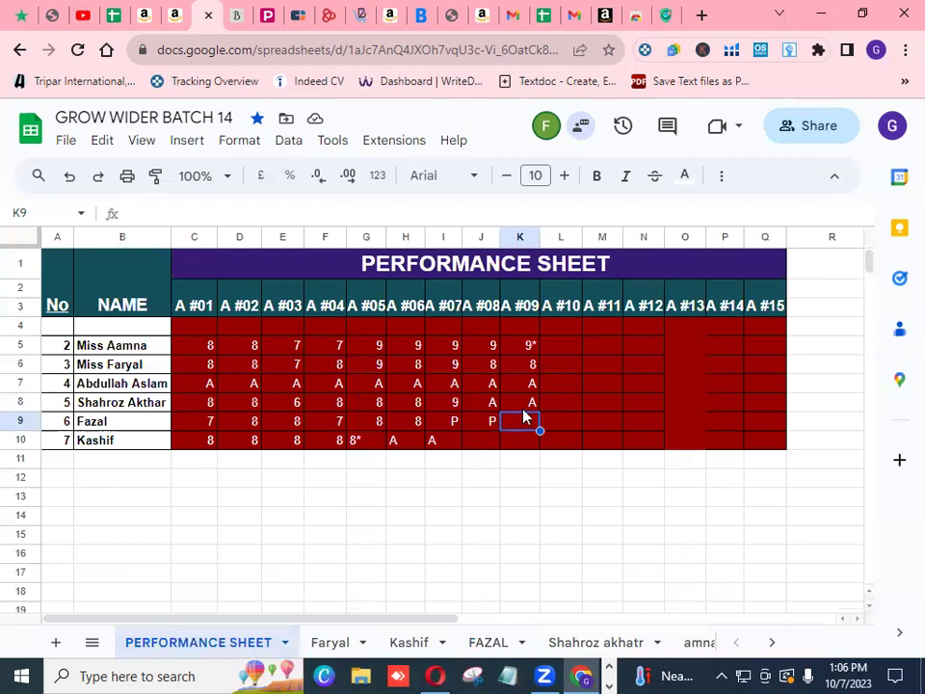
text(P)
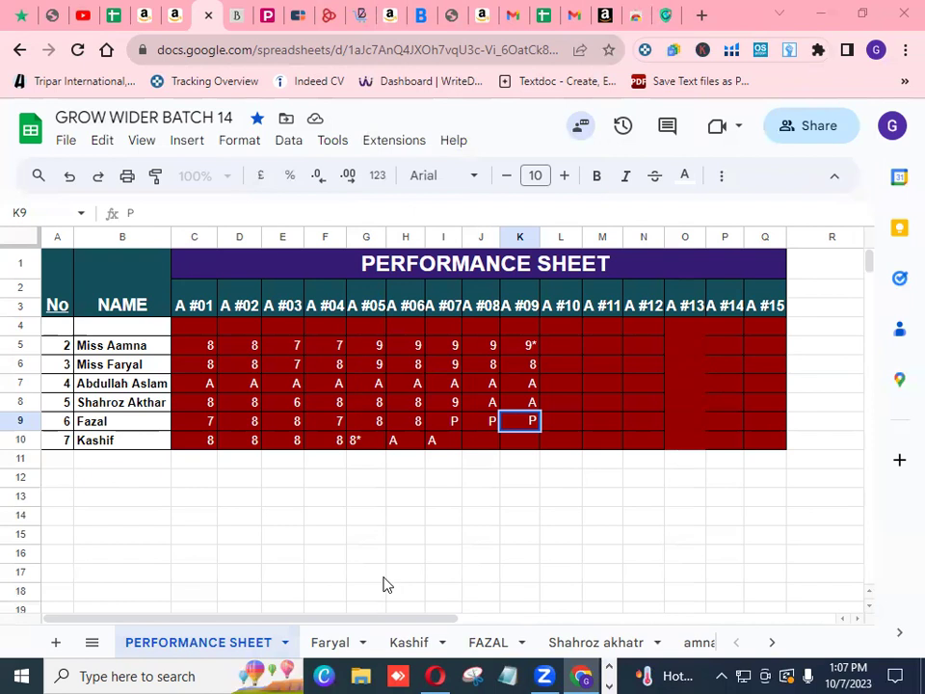
click(770, 642)
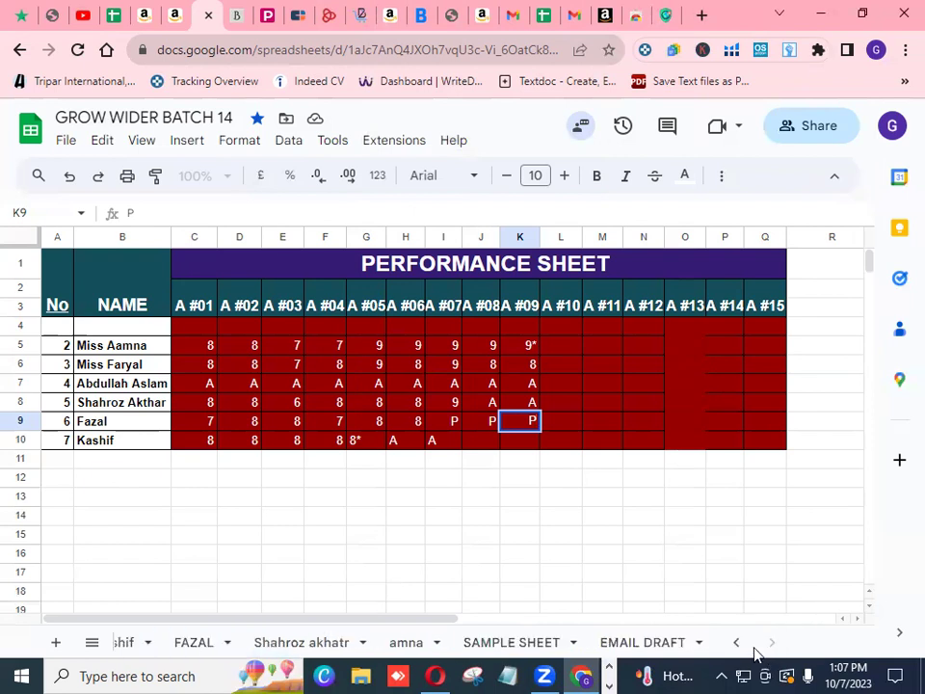
Open the SAMPLE SHEET and copy the ASIN B0BJ6B5H8K from cell B38
click(640, 646)
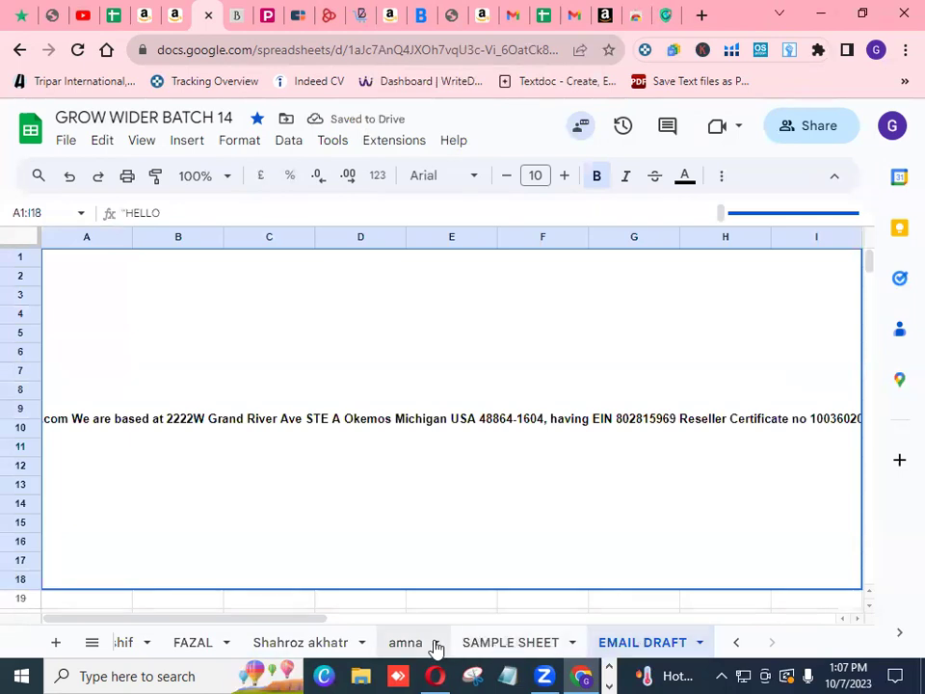
click(536, 645)
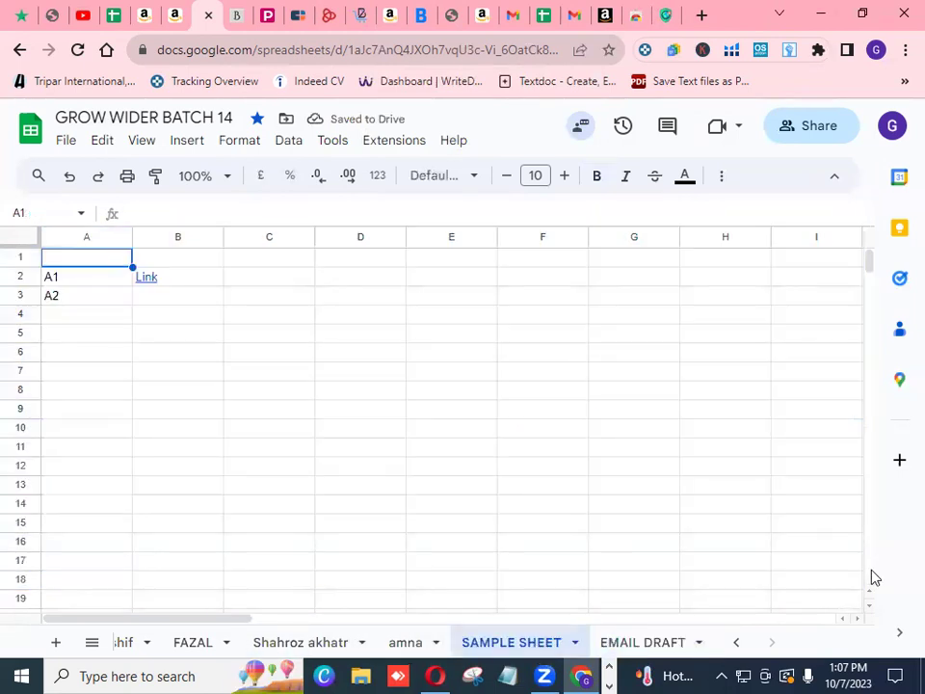
click(870, 607)
scroll(869, 607, down, 7)
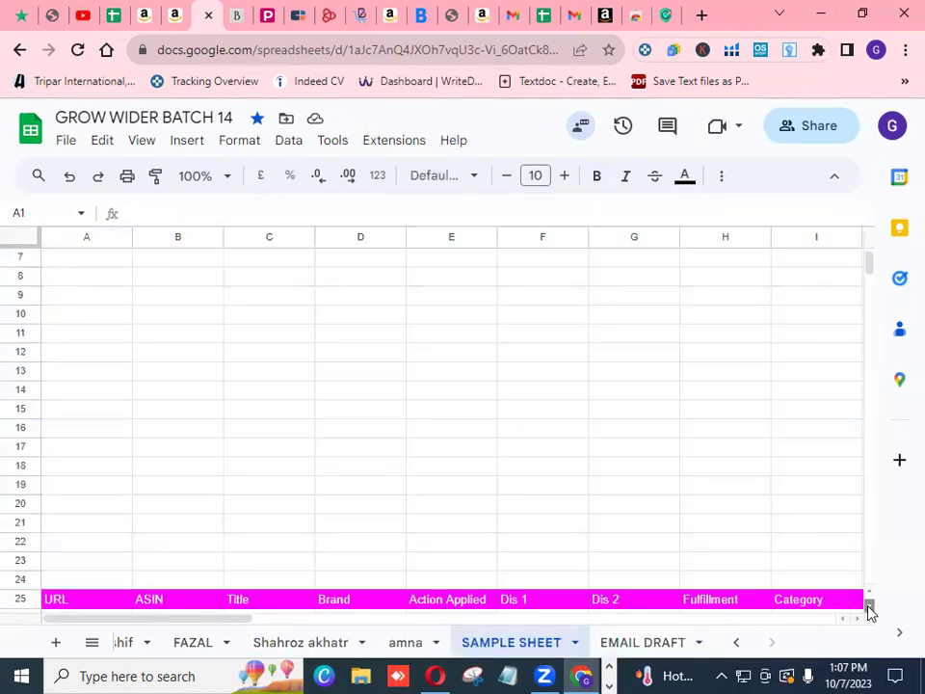
scroll(731, 393, down, 1)
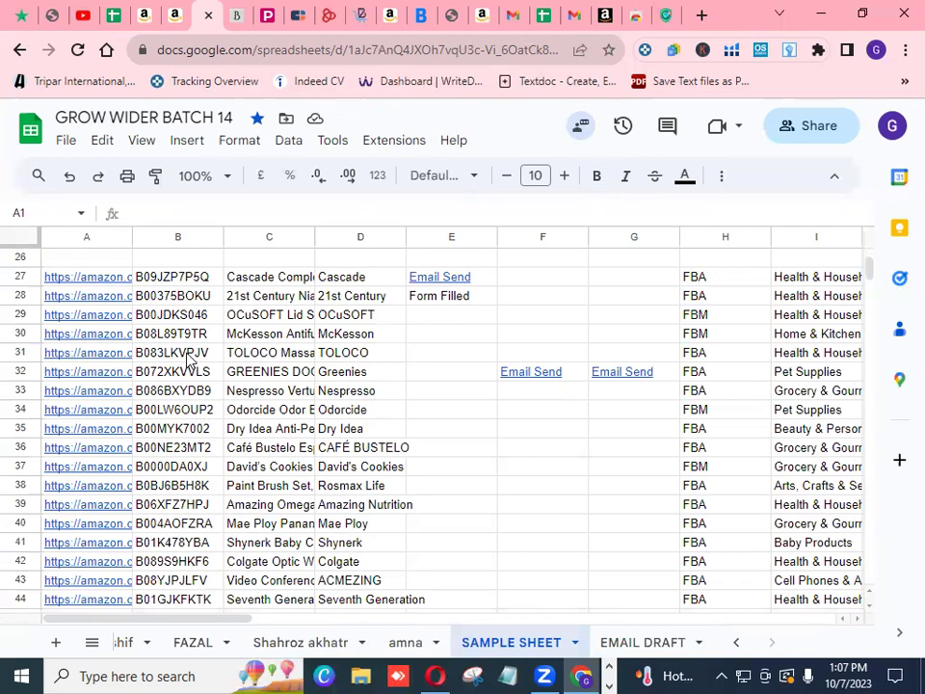
click(186, 489)
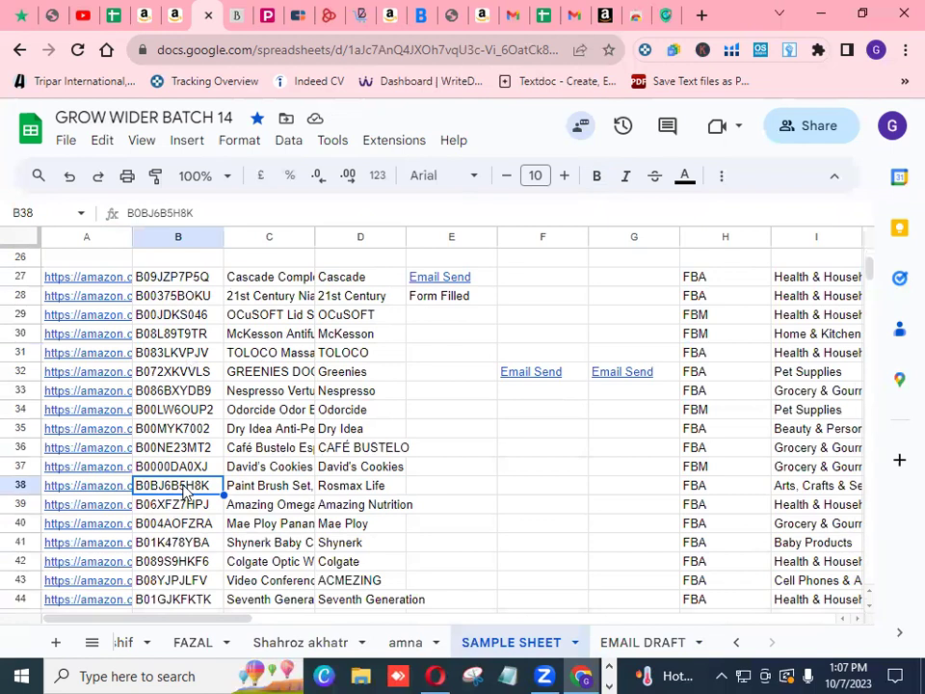
key(ctrl+c)
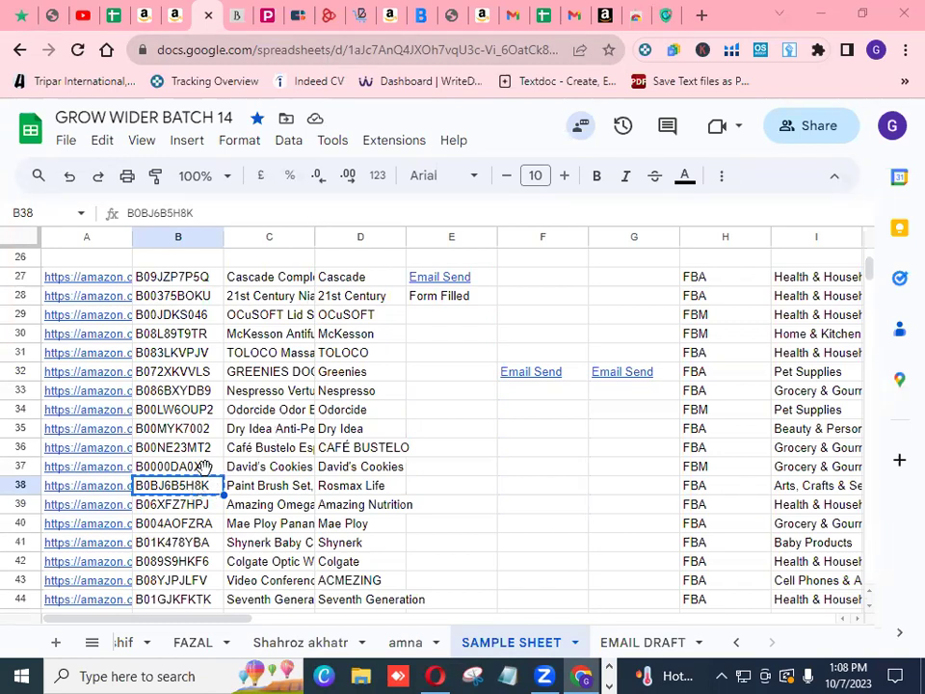
Switch to the Amazon product page already open in the browser and search the store for the copied ASIN B0BJ6B5H8K
click(700, 17)
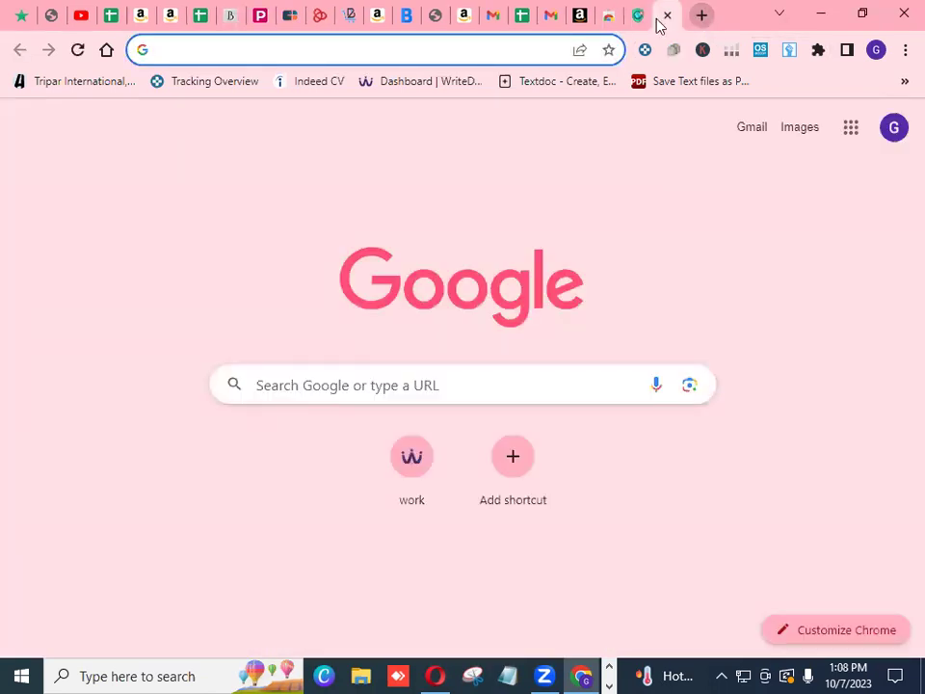
click(464, 24)
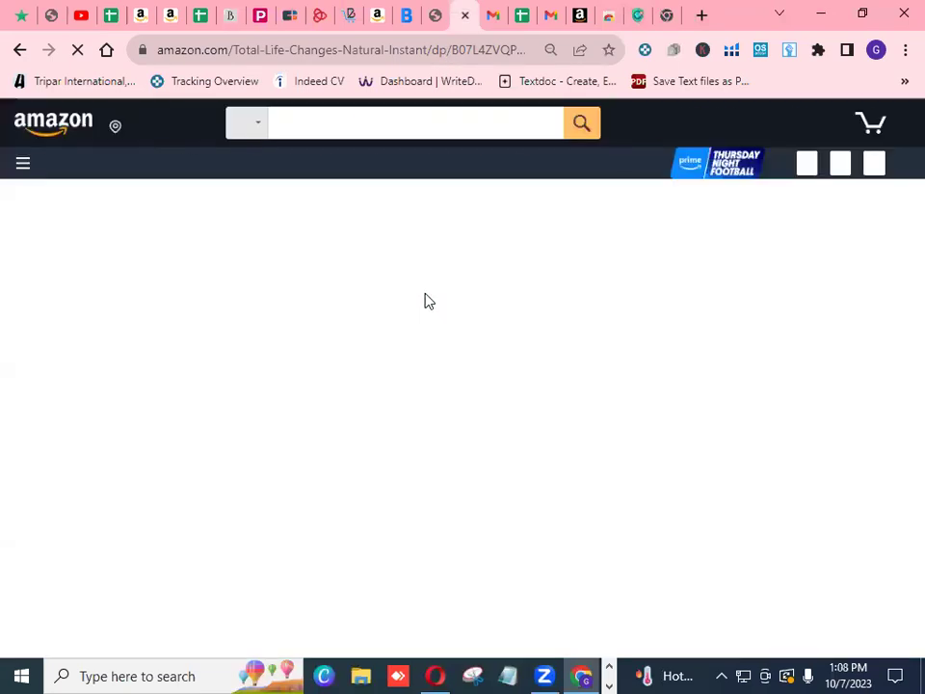
double_click(320, 122)
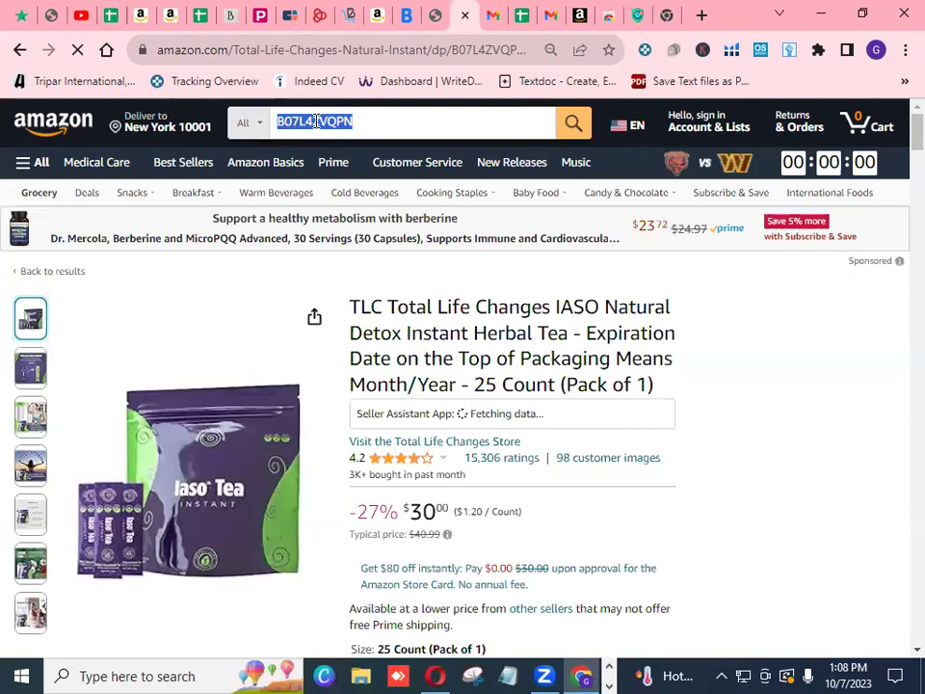
right_click(317, 123)
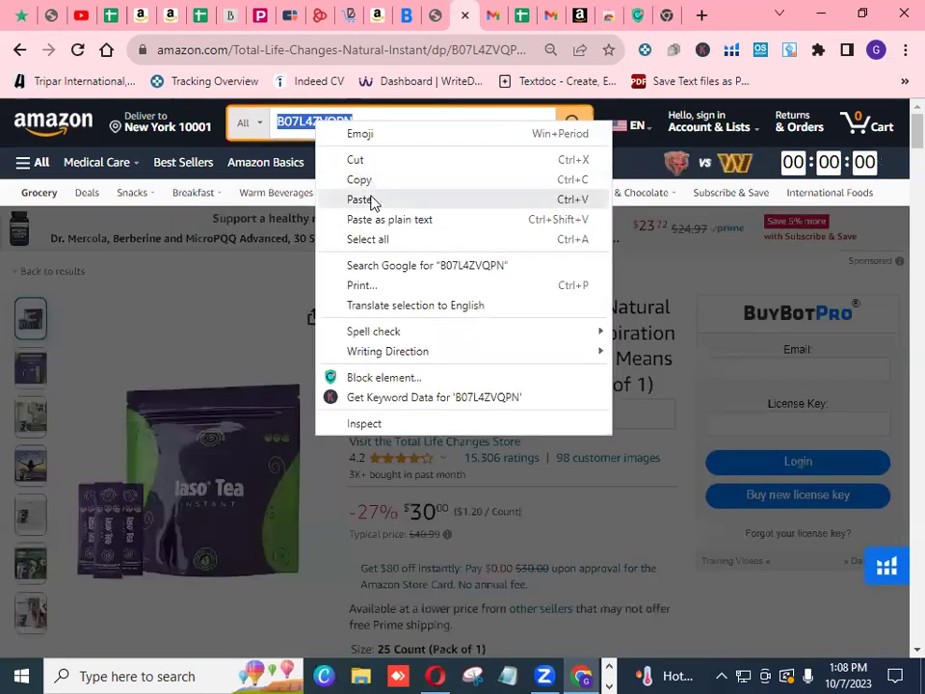
click(374, 200)
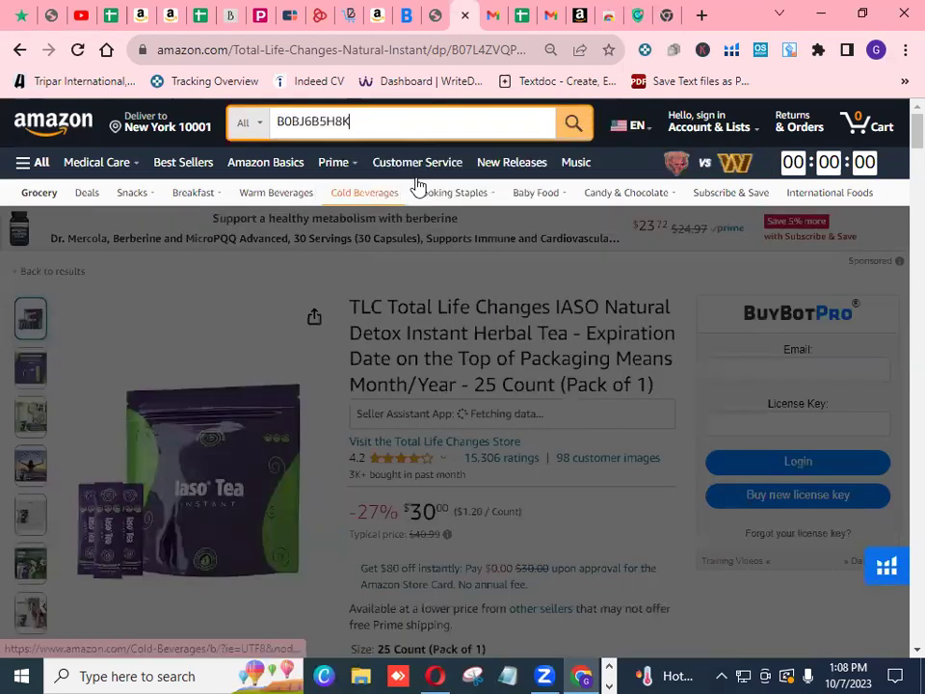
click(570, 130)
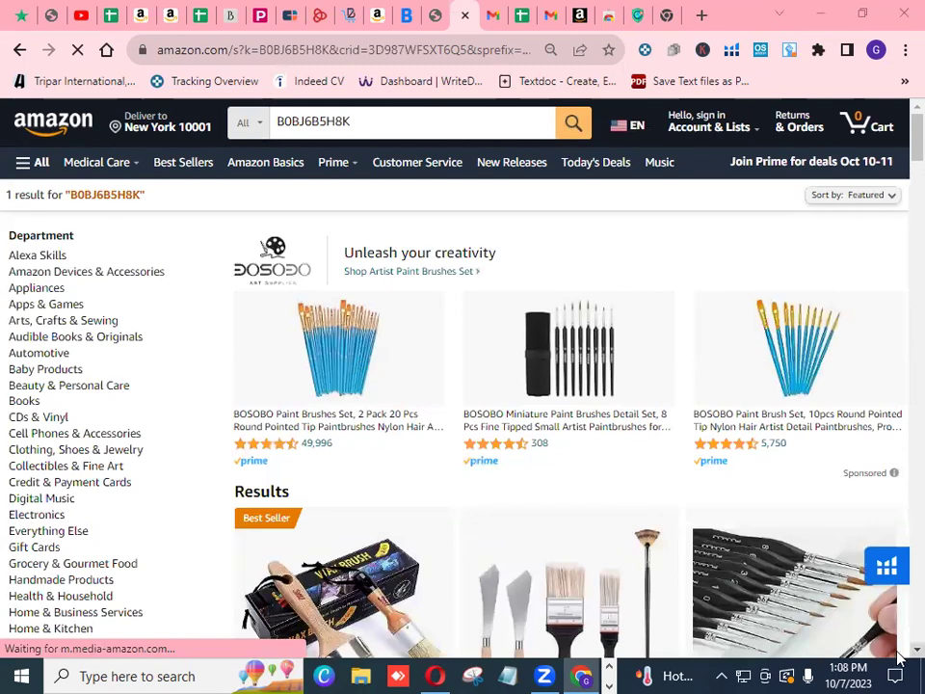
Find the Rosmax paint brush set among the search results, open its product page and select the product title
scroll(898, 658, down, 1)
scroll(898, 658, down, 1)
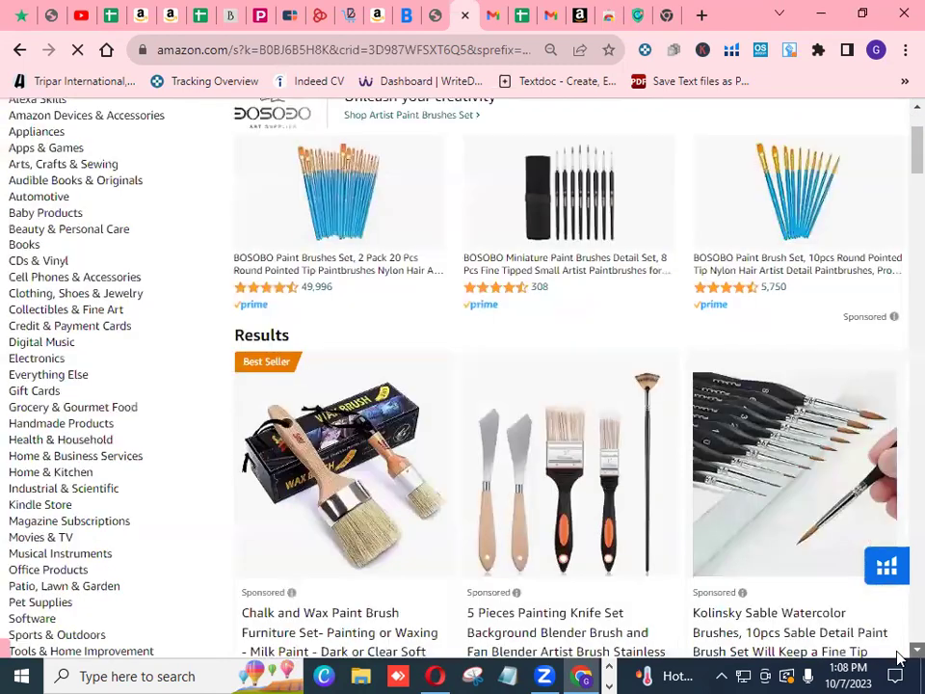
scroll(898, 658, down, 2)
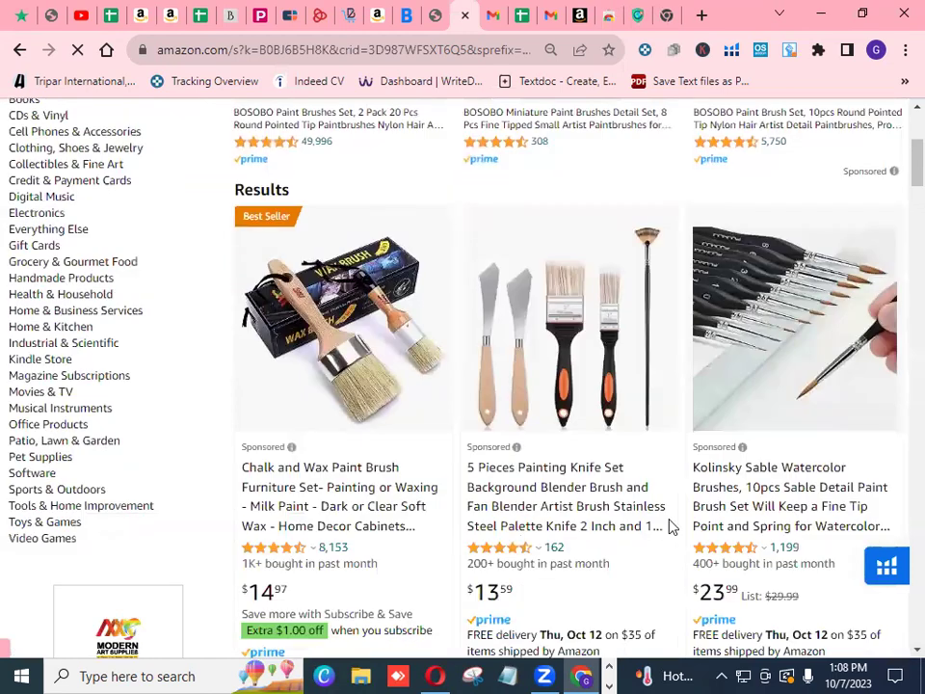
click(291, 447)
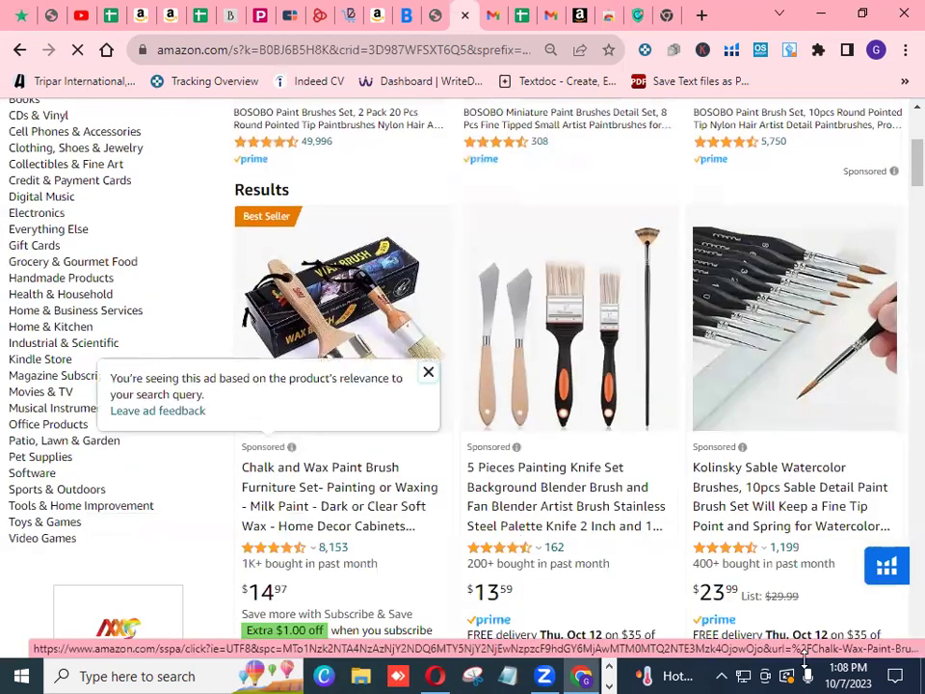
key(Escape)
scroll(898, 656, down, 2)
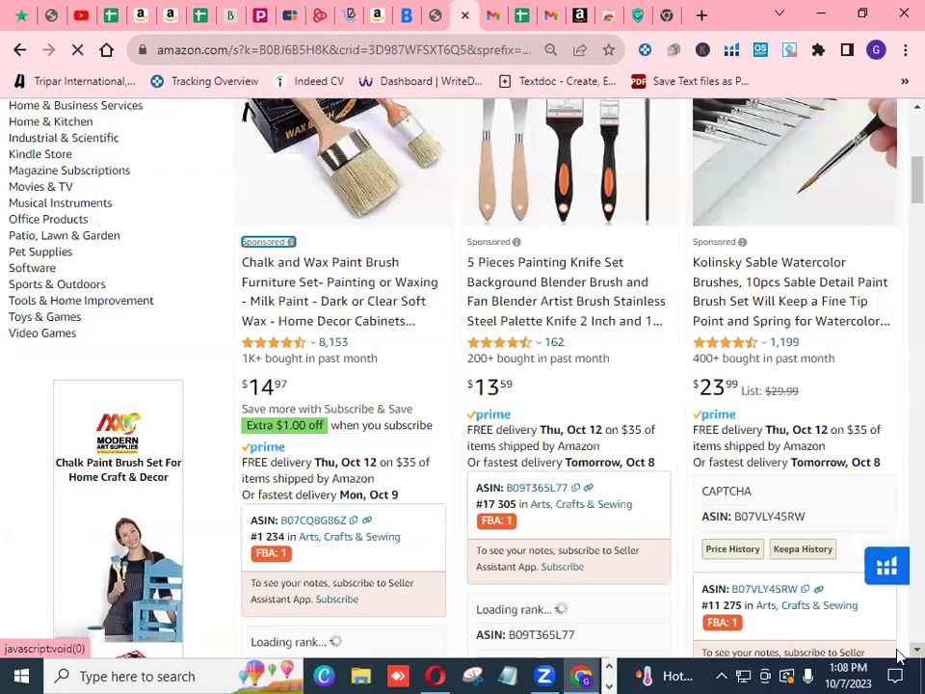
scroll(899, 656, down, 2)
scroll(898, 656, down, 2)
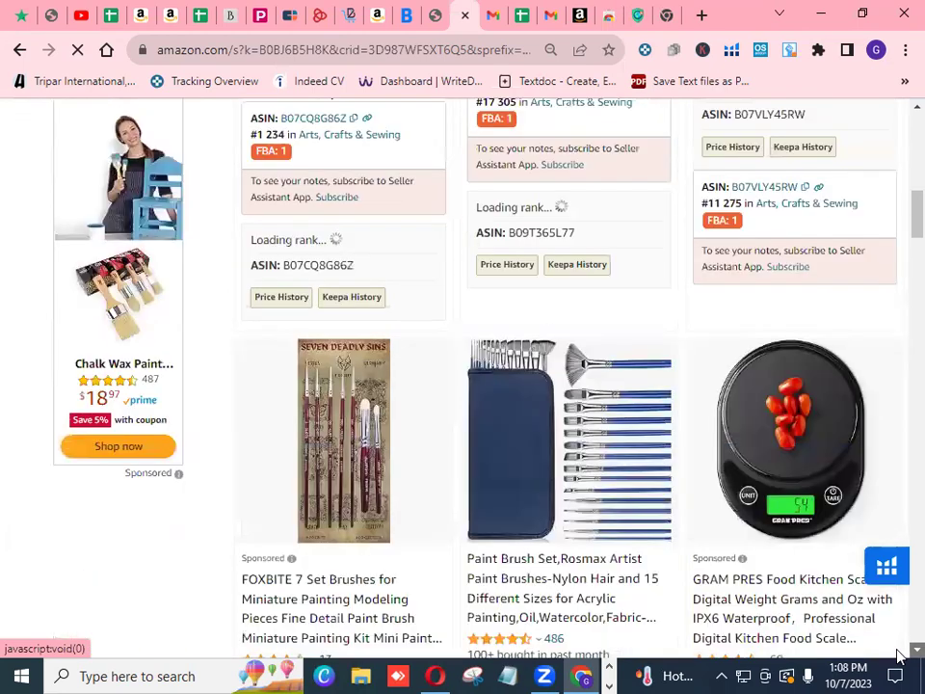
scroll(717, 432, down, 1)
click(709, 425)
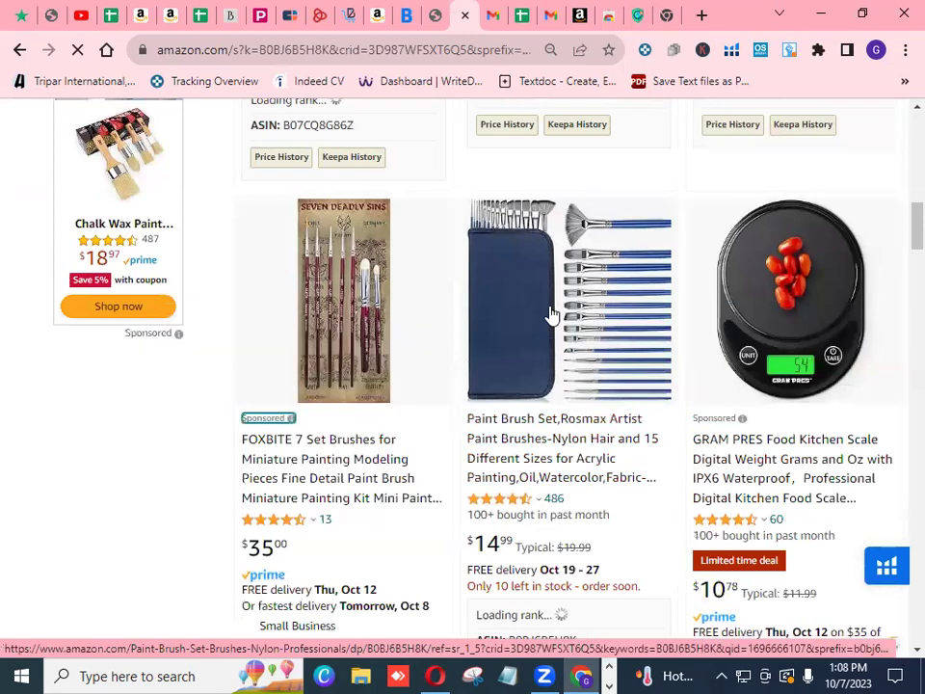
mouse_move(564, 329)
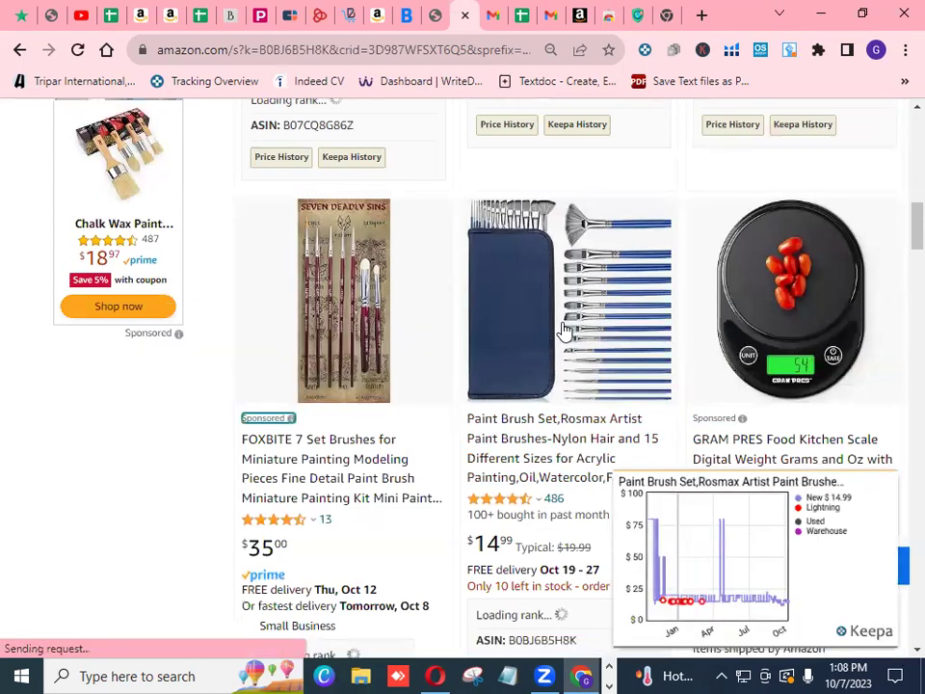
click(563, 330)
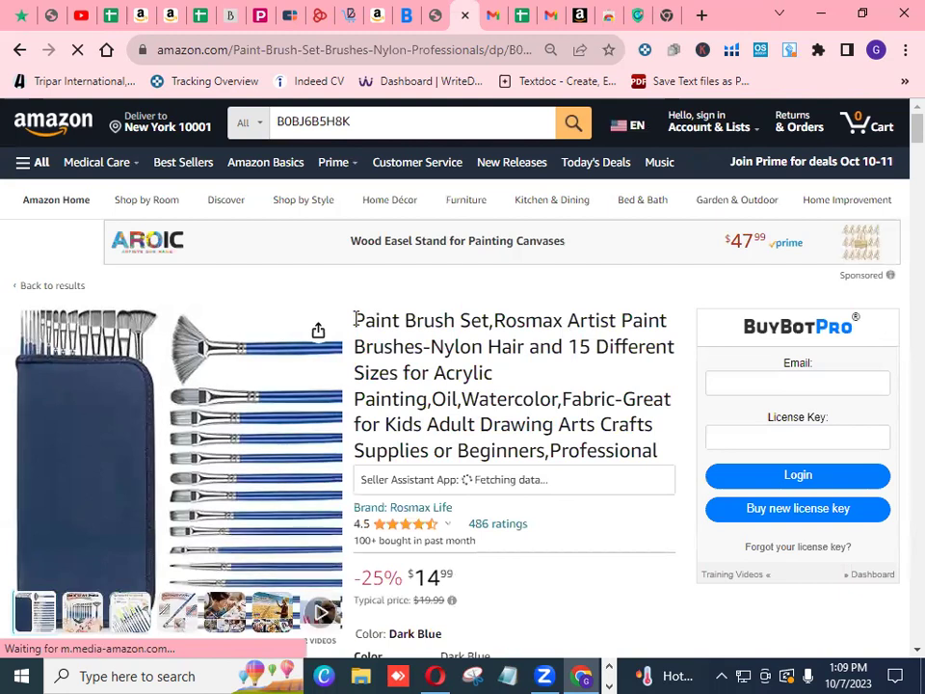
mouse_move(360, 316)
mouse_down()
mouse_move(479, 431)
mouse_move(533, 449)
mouse_move(656, 458)
mouse_up()
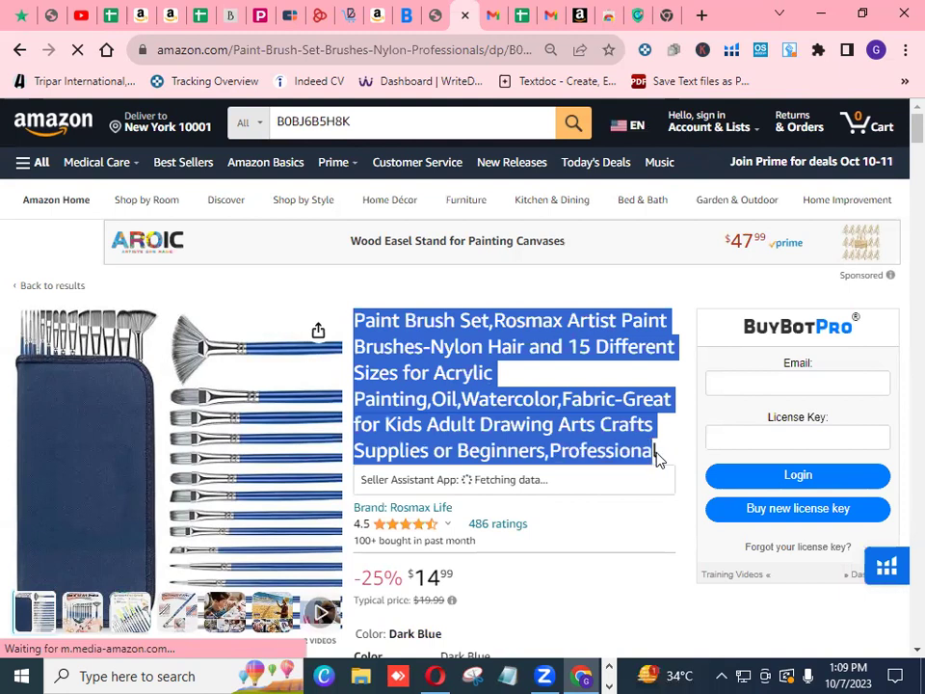